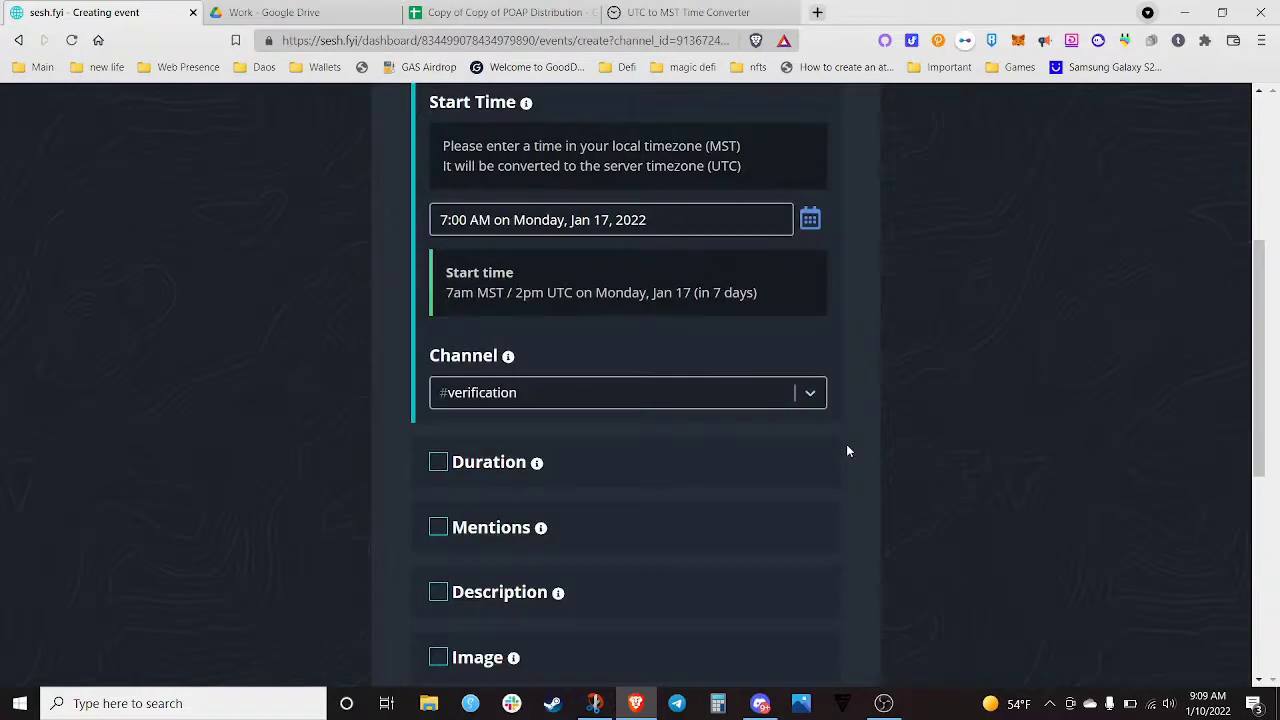
Switch the event's channel from #verification to #ask-a-mentor
left_click(810, 405)
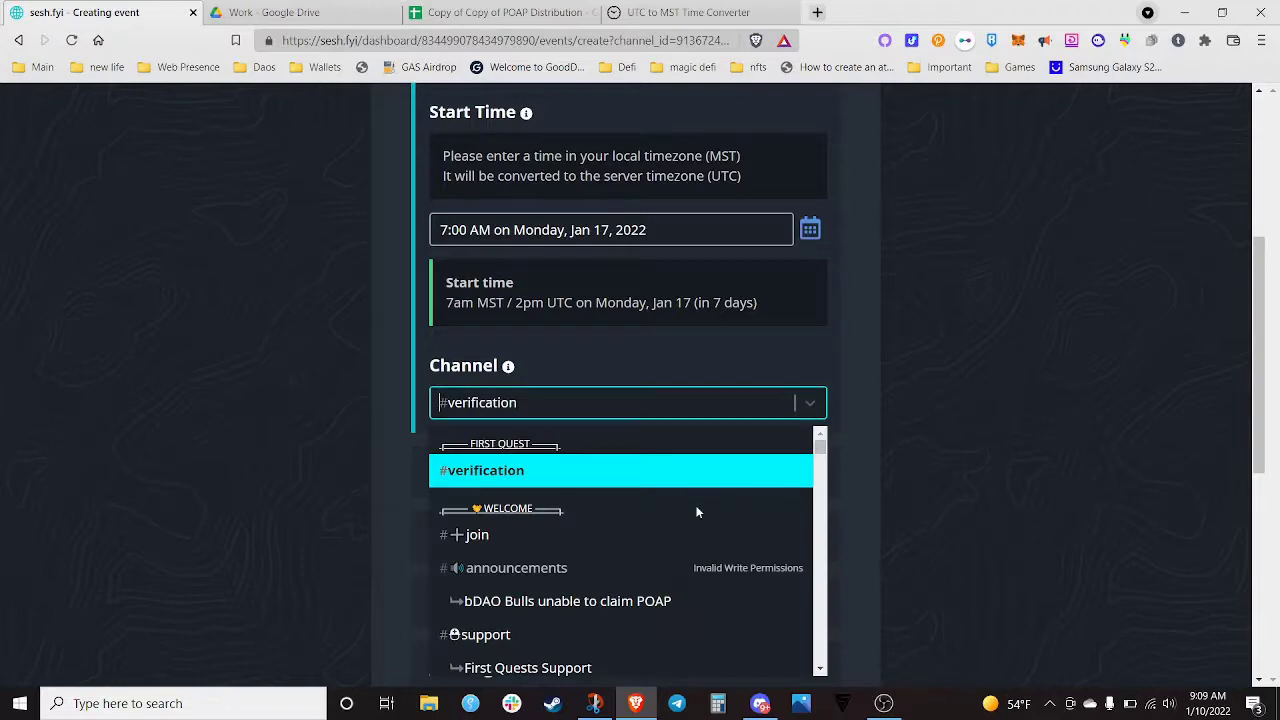
scroll(694, 508, "down", 3)
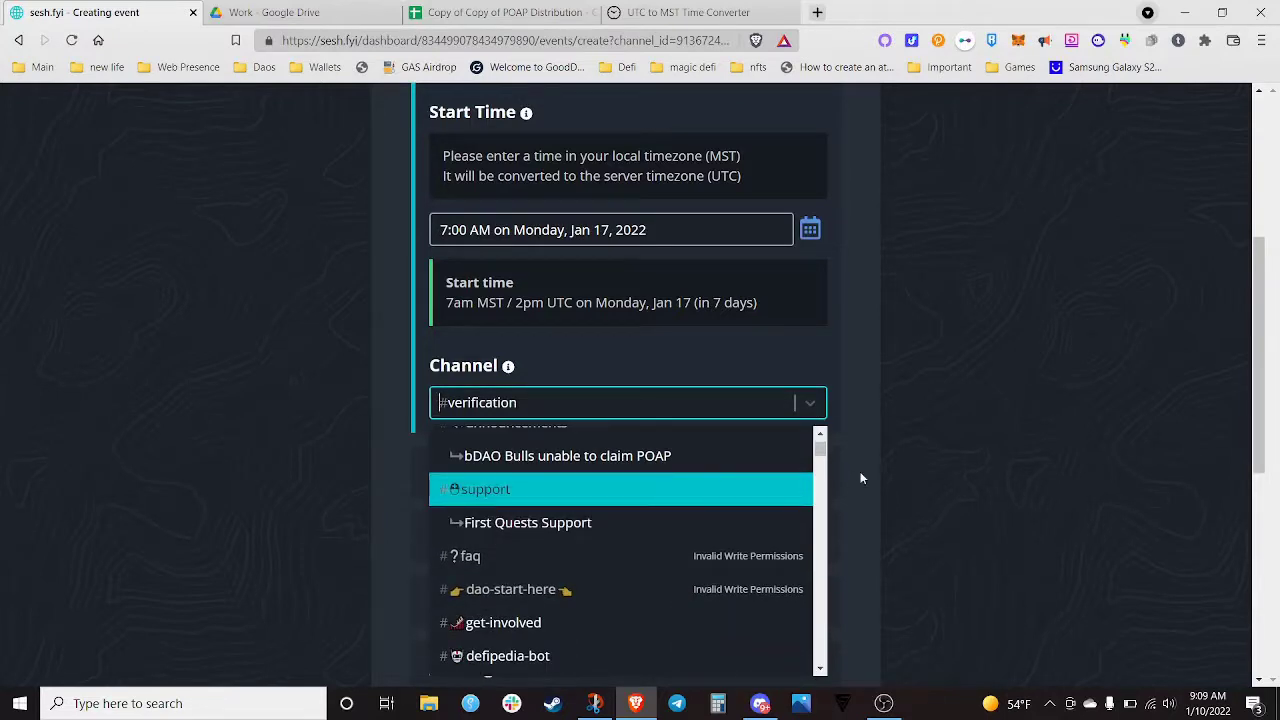
scroll(860, 471, "down", 2)
scroll(613, 342, "up", 3)
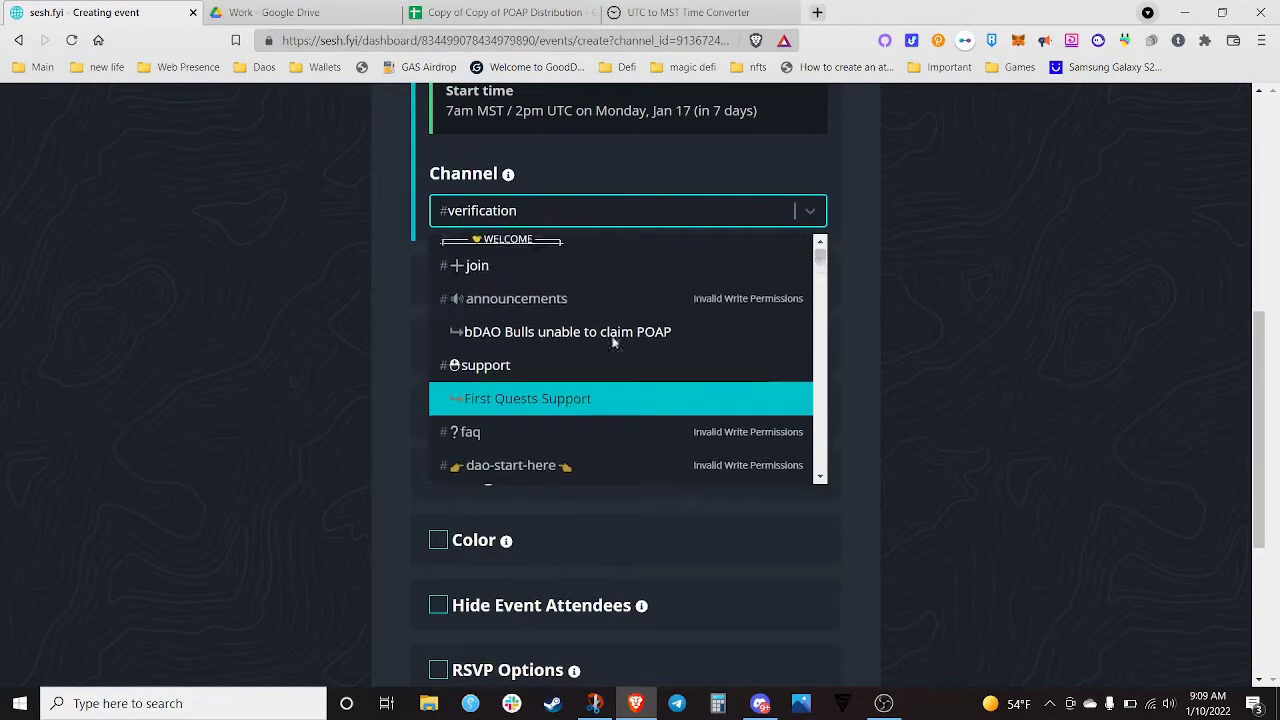
scroll(613, 342, "down", 3)
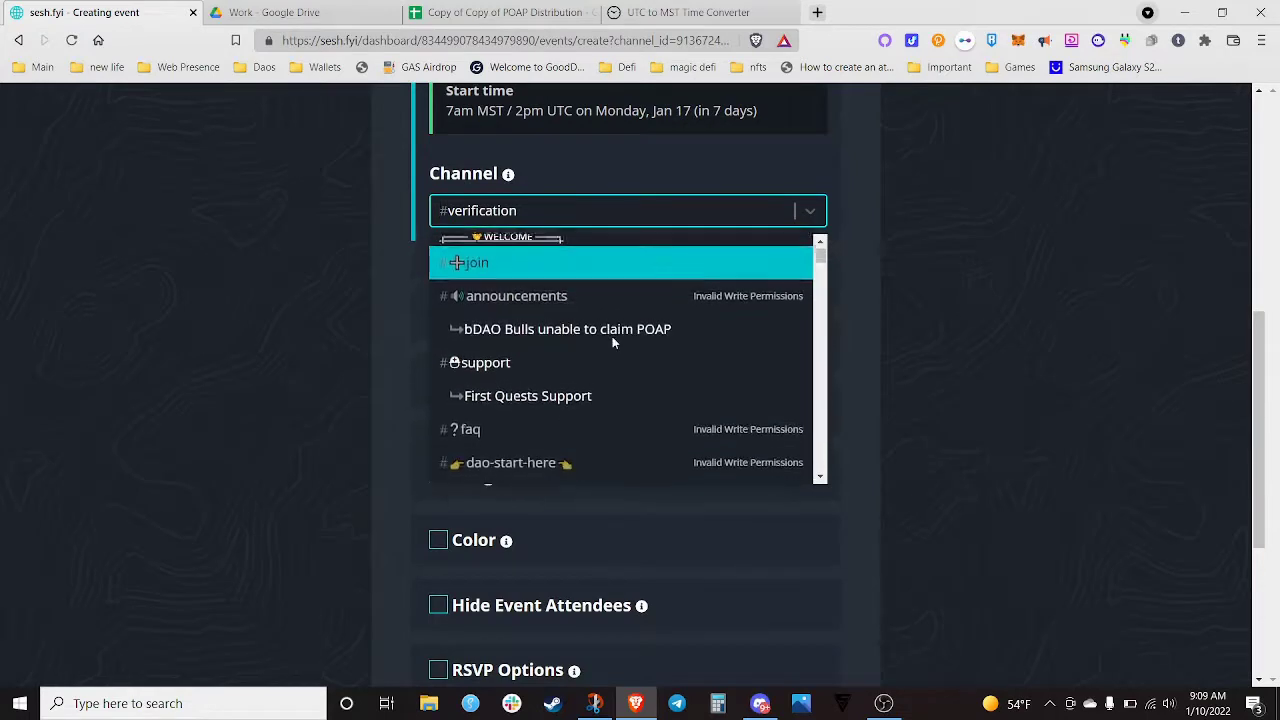
scroll(613, 342, "down", 3)
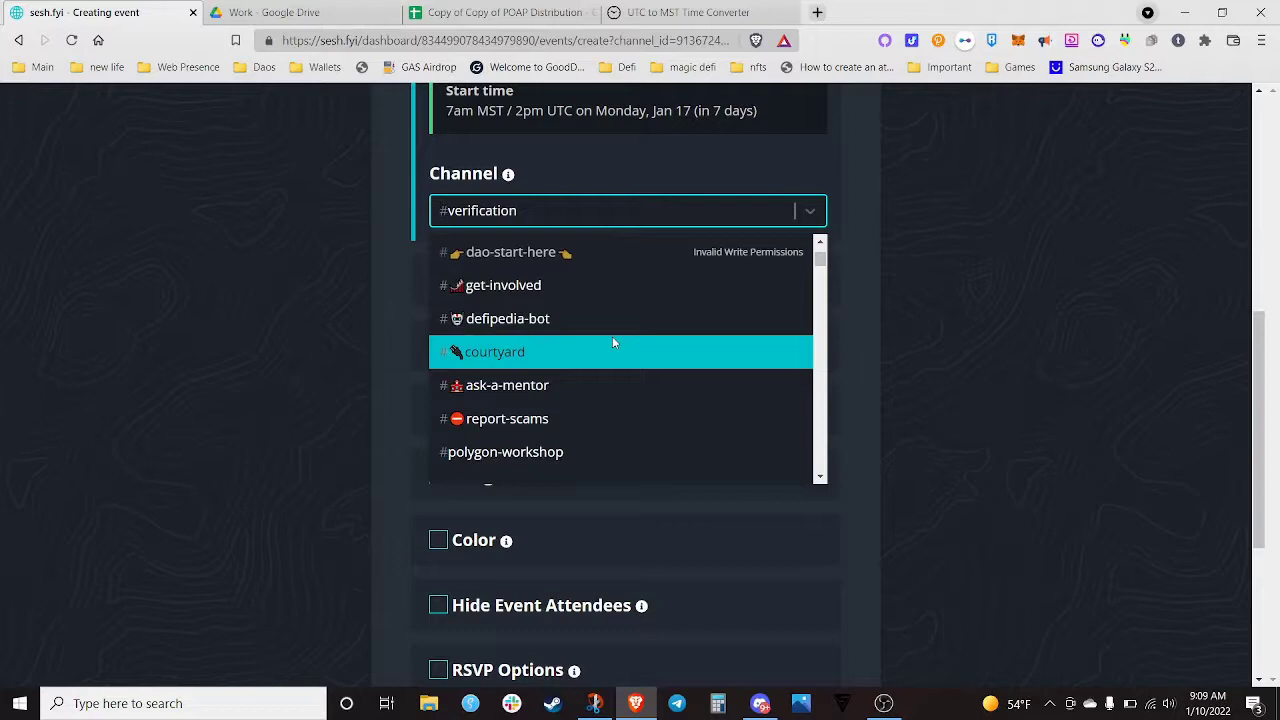
scroll(613, 342, "down", 3)
scroll(613, 342, "up", 5)
scroll(613, 343, "up", 2)
scroll(613, 343, "down", 5)
scroll(612, 336, "down", 4)
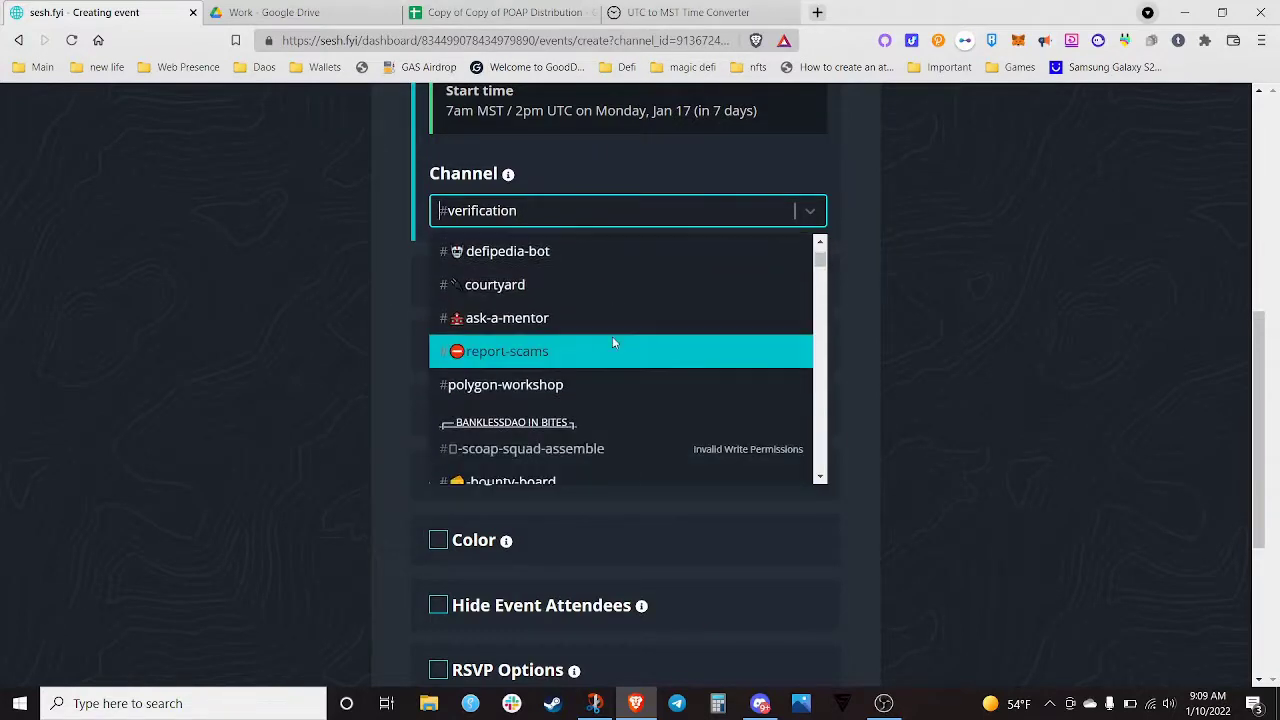
scroll(612, 336, "down", 3)
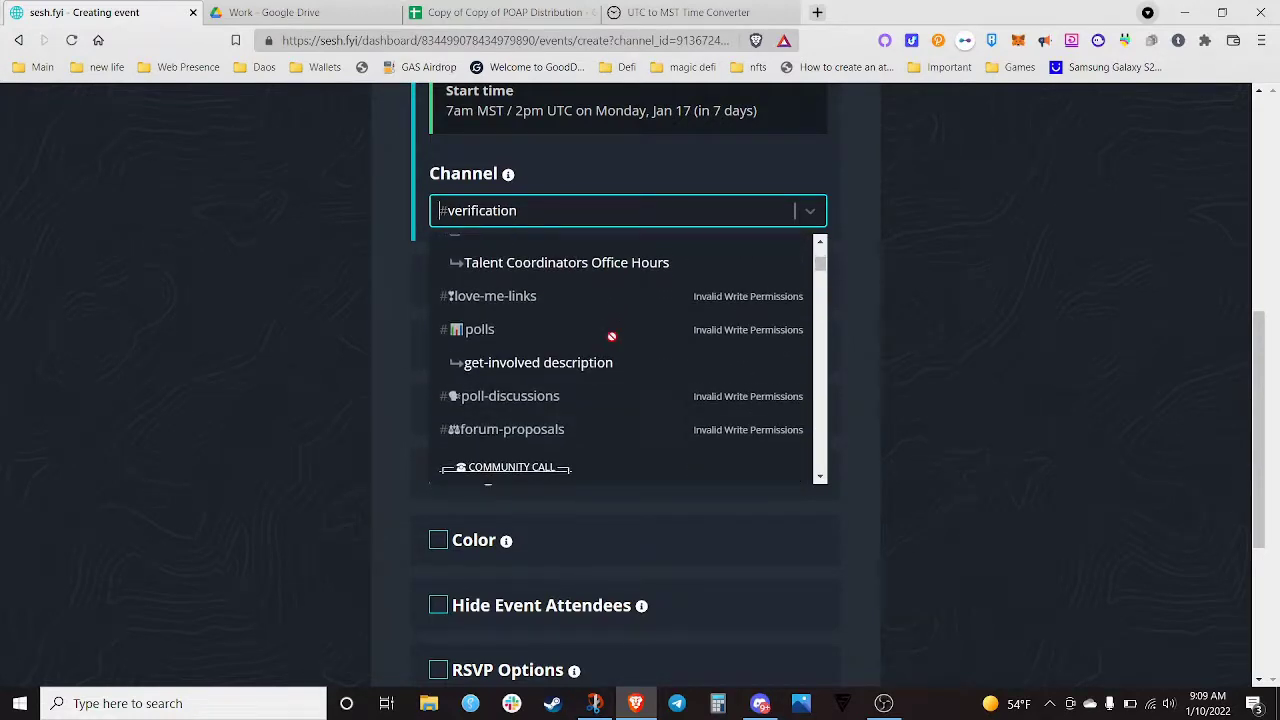
scroll(612, 336, "down", 2)
scroll(612, 336, "up", 6)
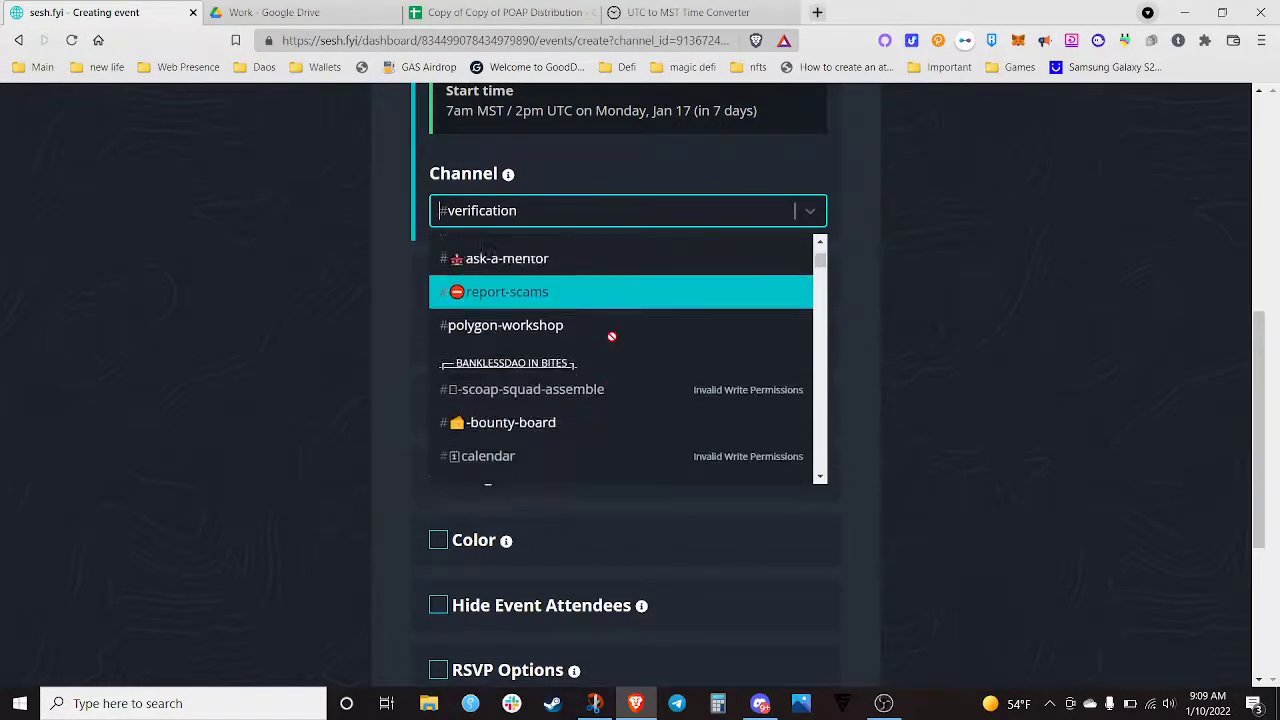
scroll(610, 336, "up", 2)
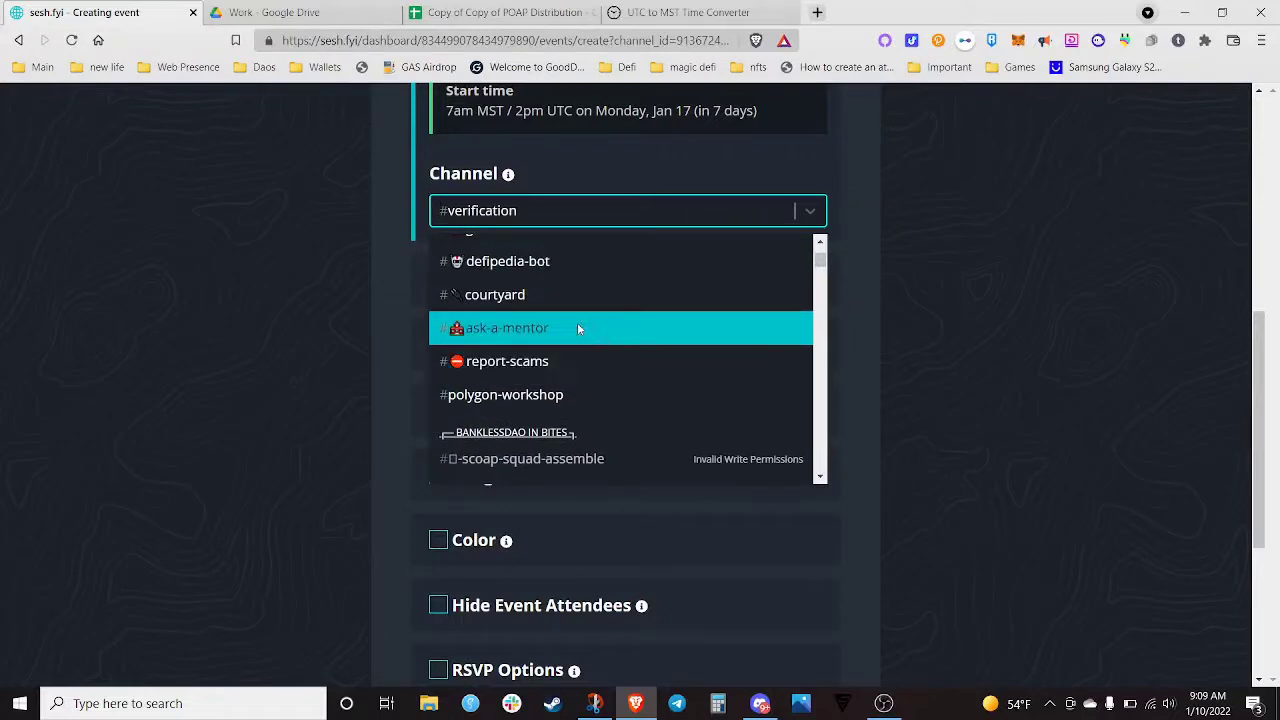
left_click(577, 328)
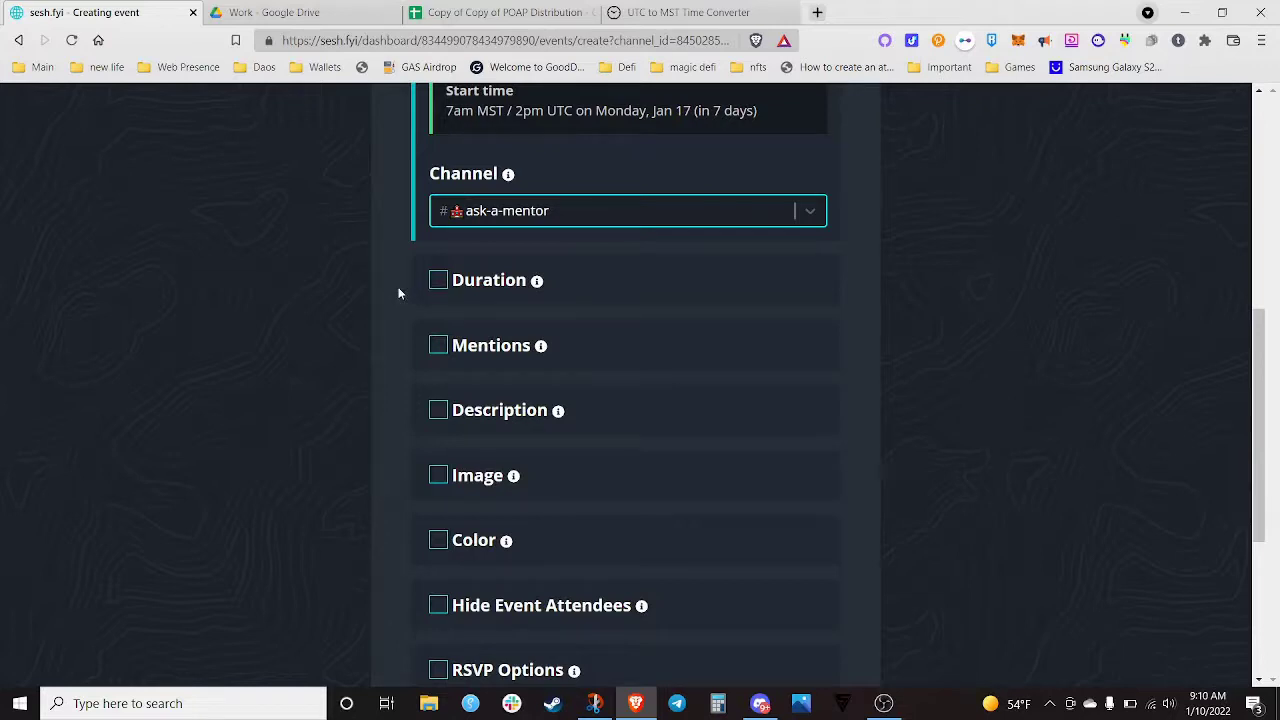
scroll(398, 293, "up", 1)
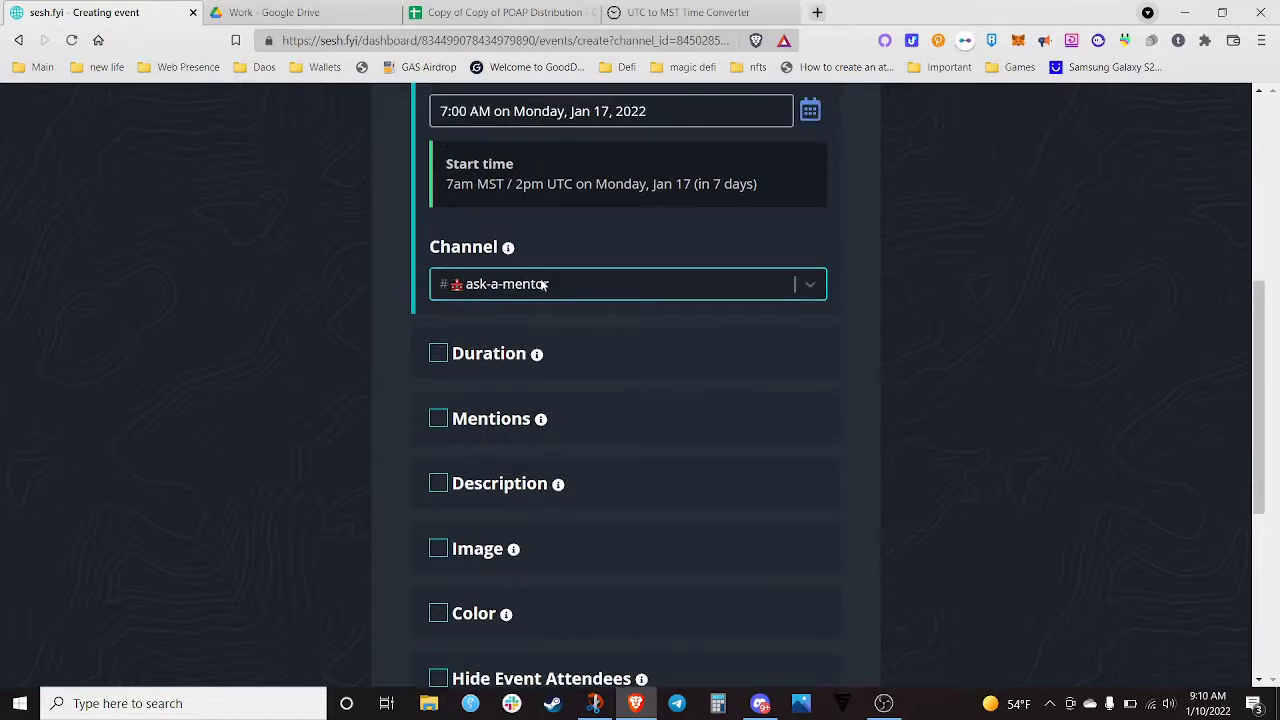
scroll(390, 309, "down", 2)
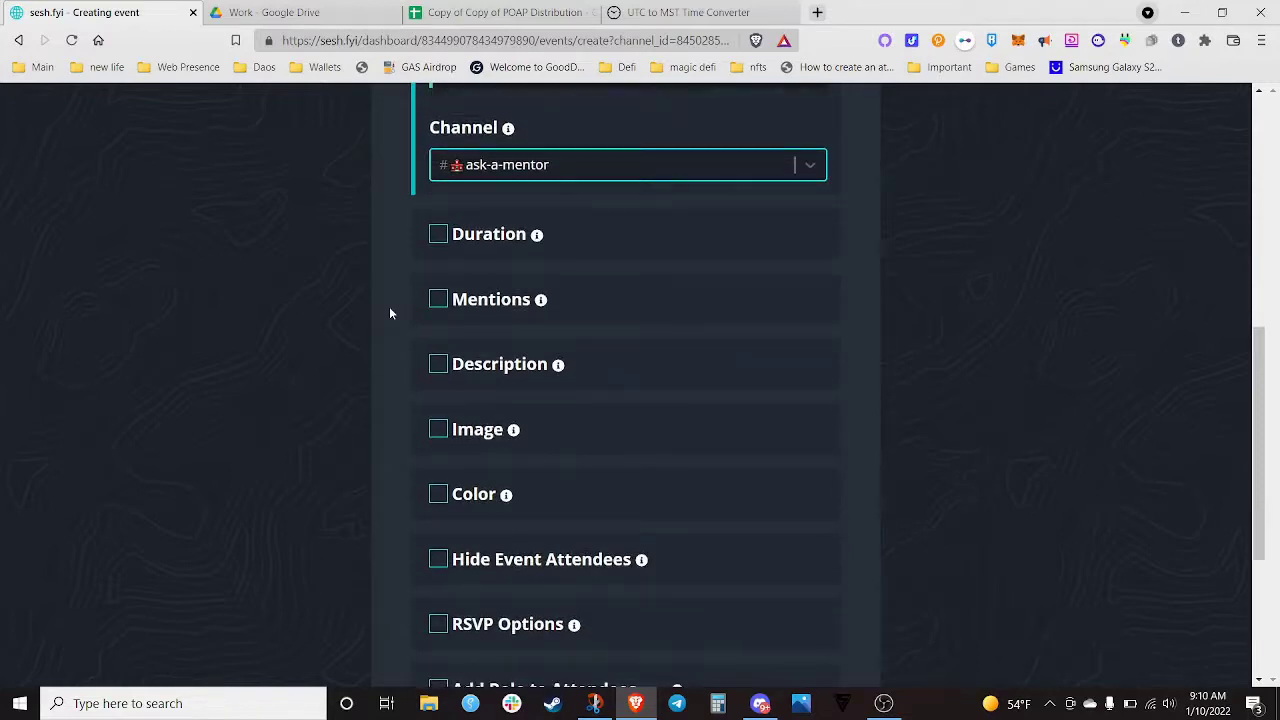
Give the event a 1h duration so it ends at 8am MST, leaving Mentions off
left_click(438, 234)
left_click(497, 272)
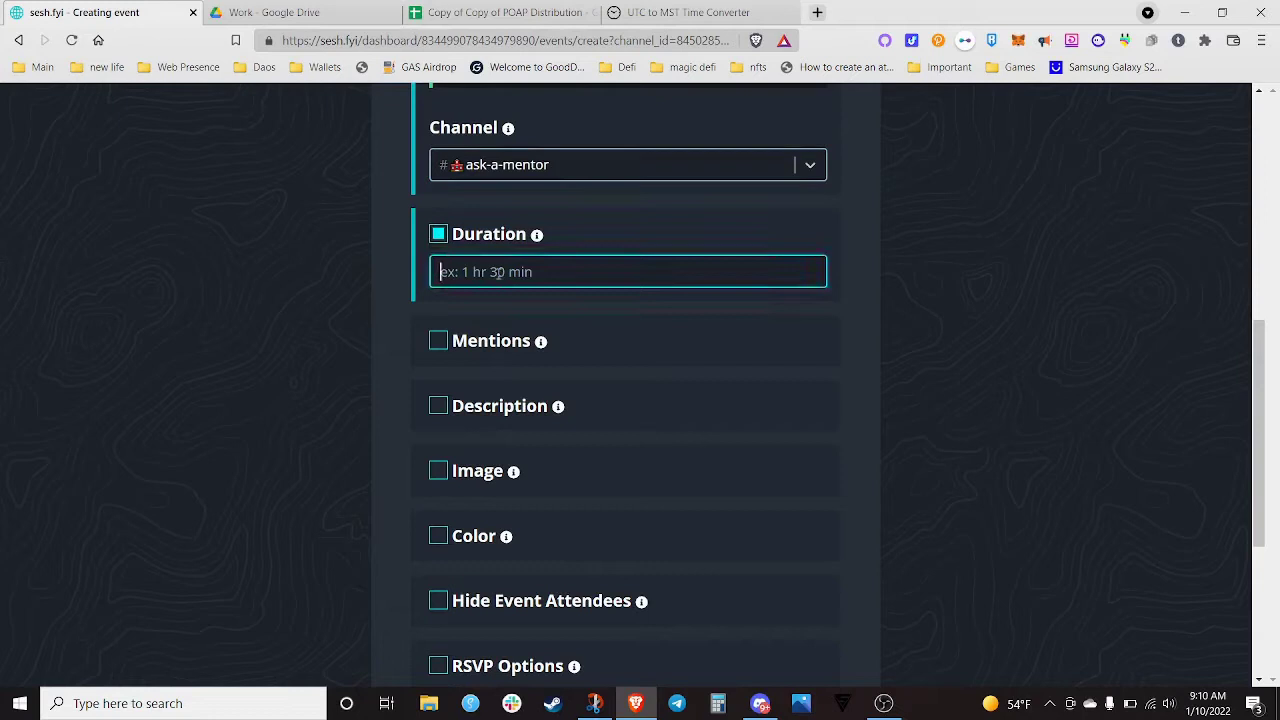
type("1h")
scroll(396, 389, "down", 2)
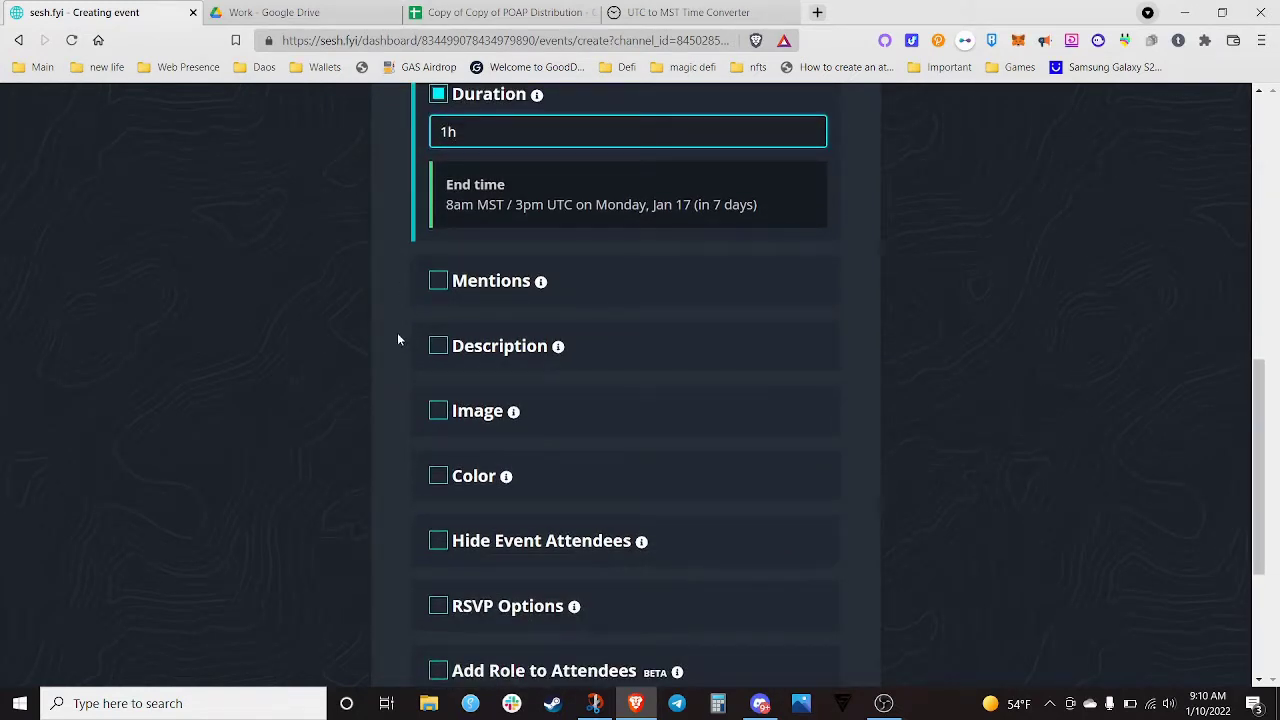
scroll(397, 335, "down", 1)
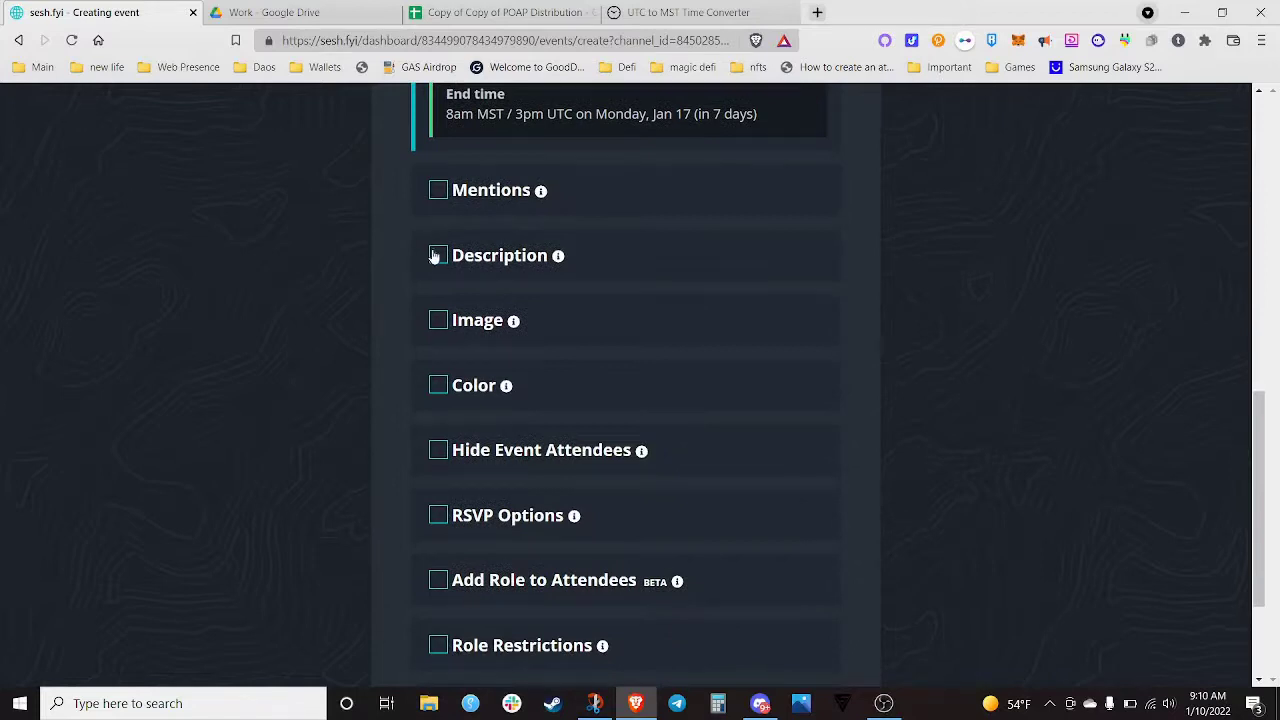
left_click(438, 191)
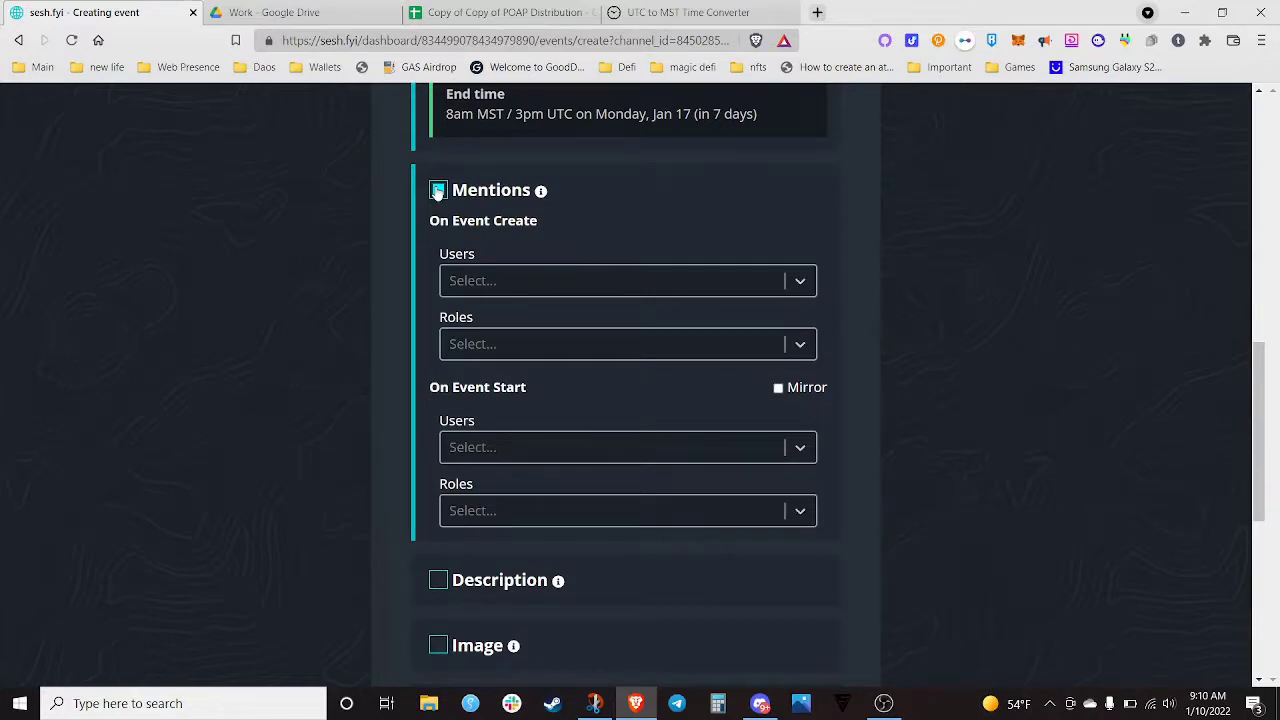
left_click(438, 191)
scroll(390, 198, "up", 3)
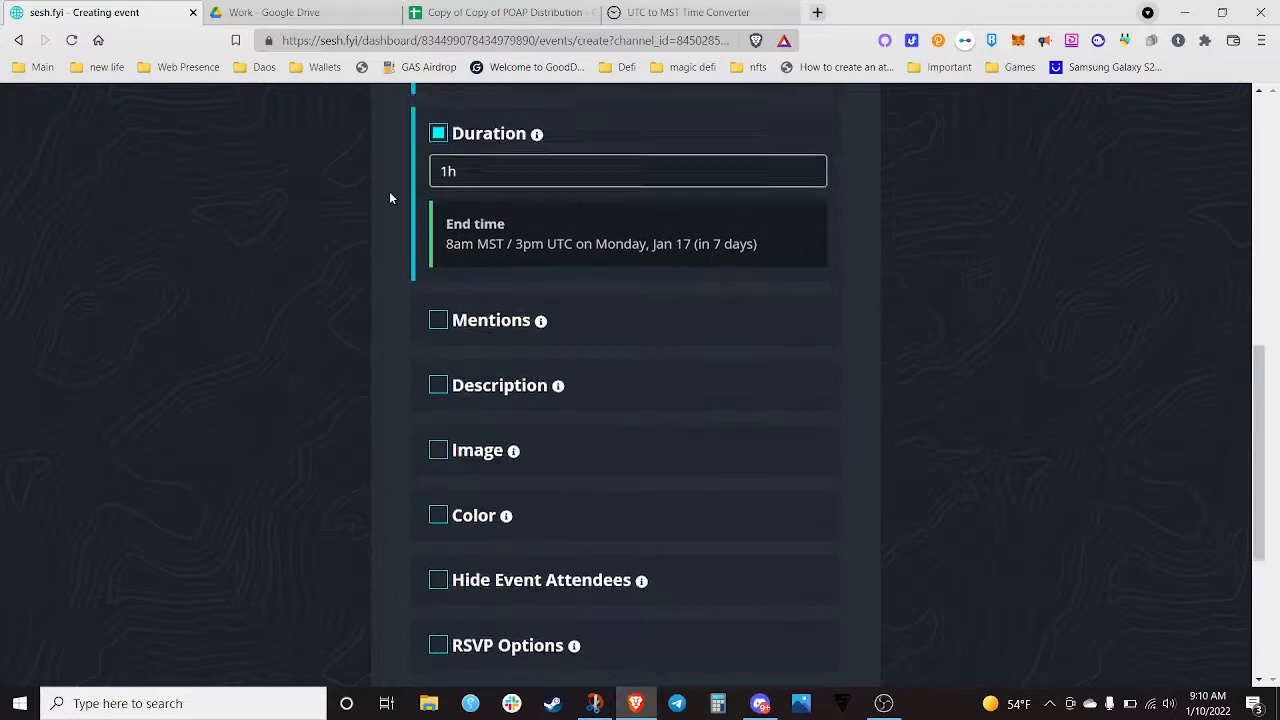
scroll(390, 198, "down", 2)
scroll(390, 198, "down", 1)
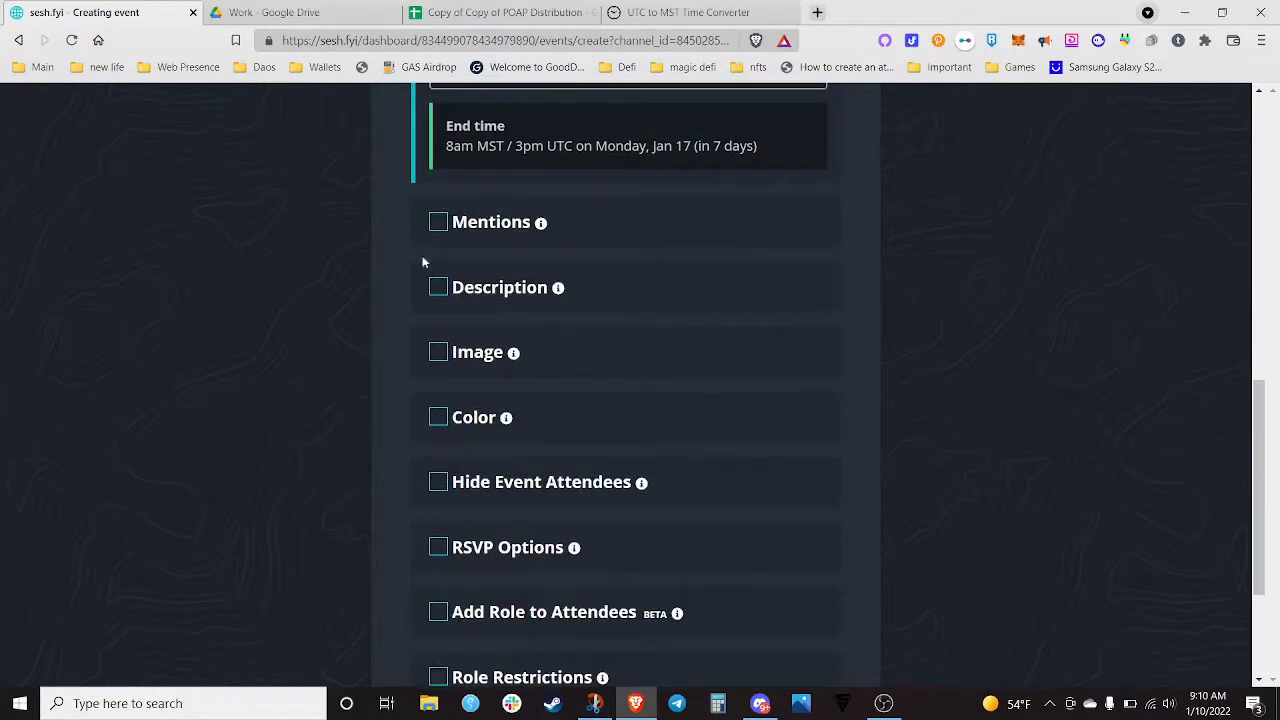
Enable Description and write the text beginning 'Meet other researchers and learn about opportunities in the Research Guild…'
left_click(439, 288)
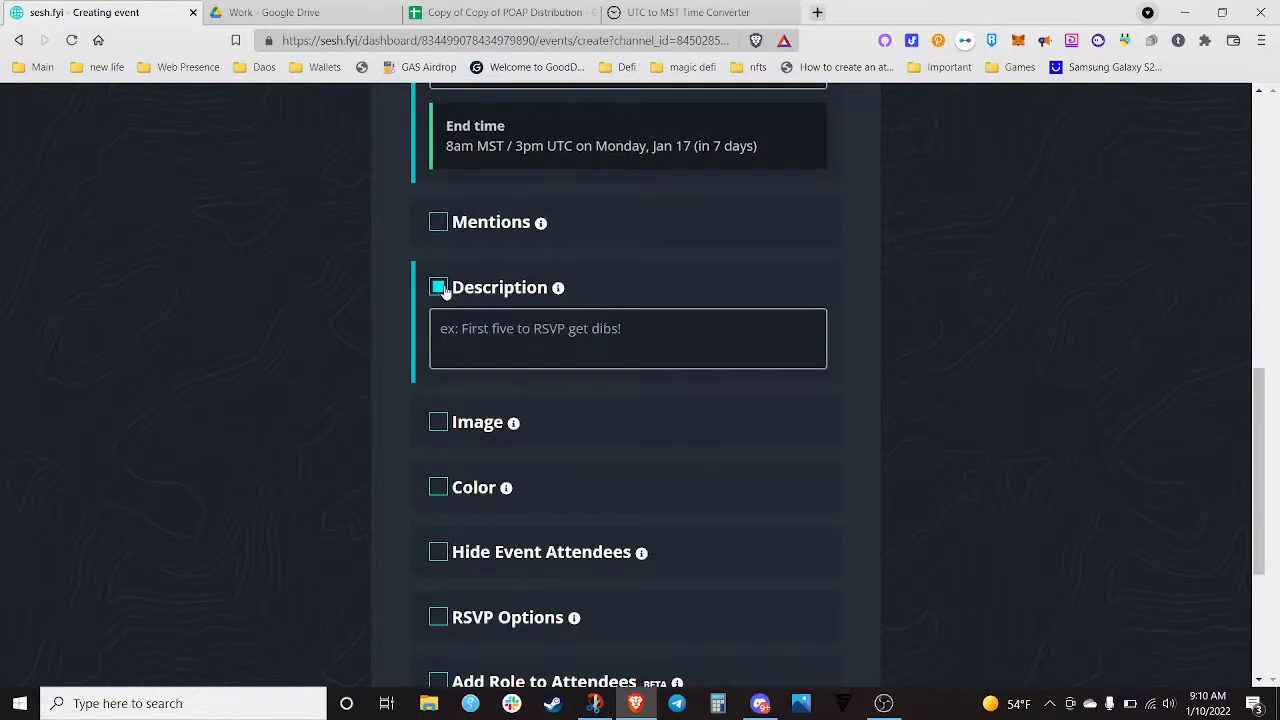
left_click(519, 325)
type("Meet")
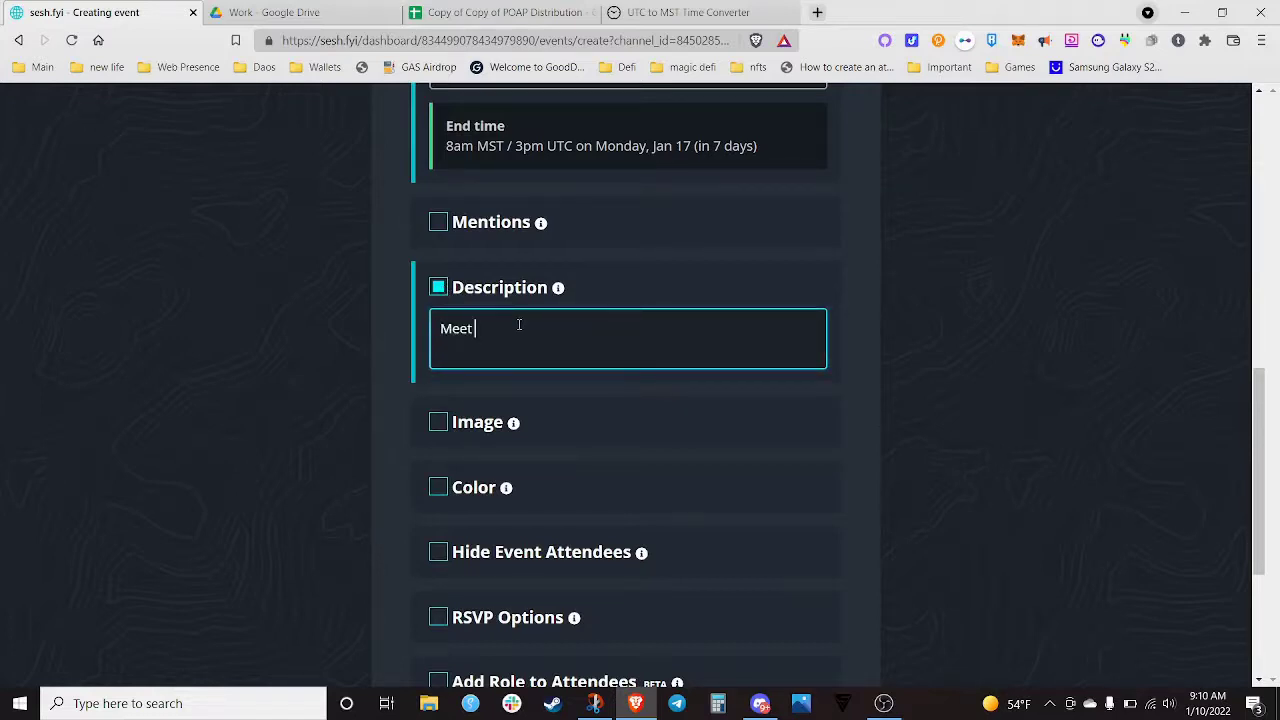
type(" other researche")
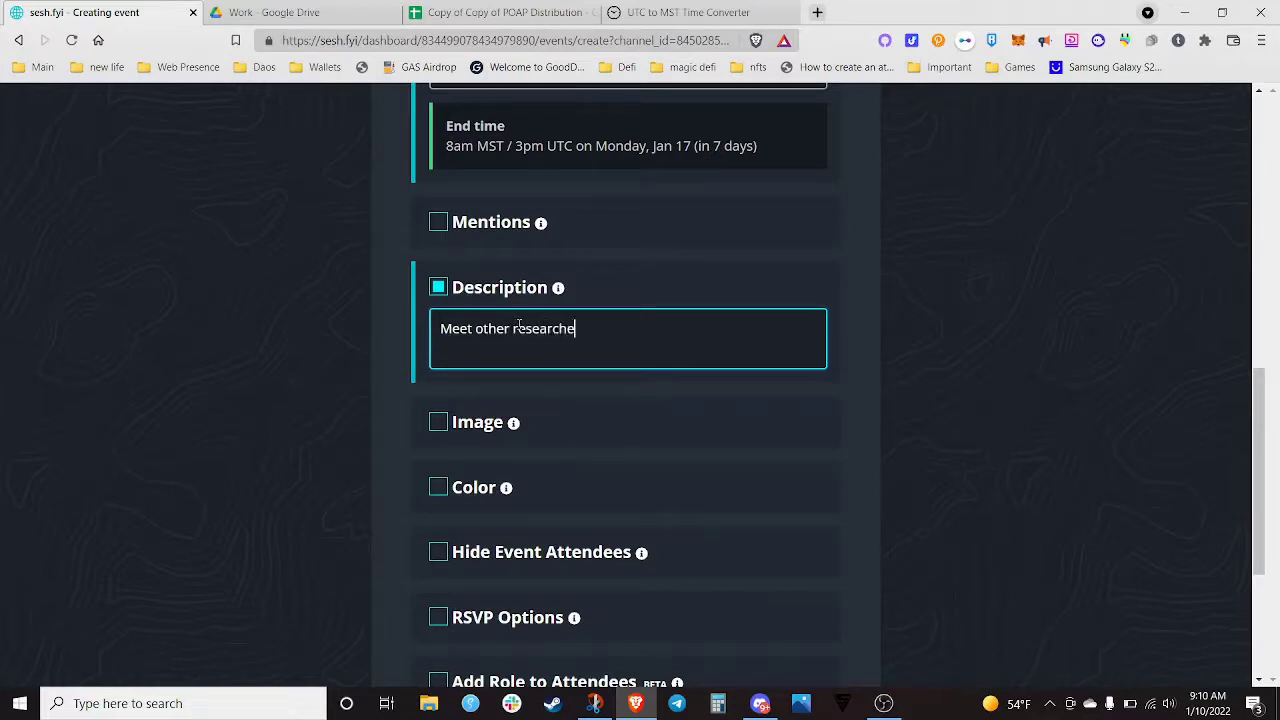
type("rs and learn abou")
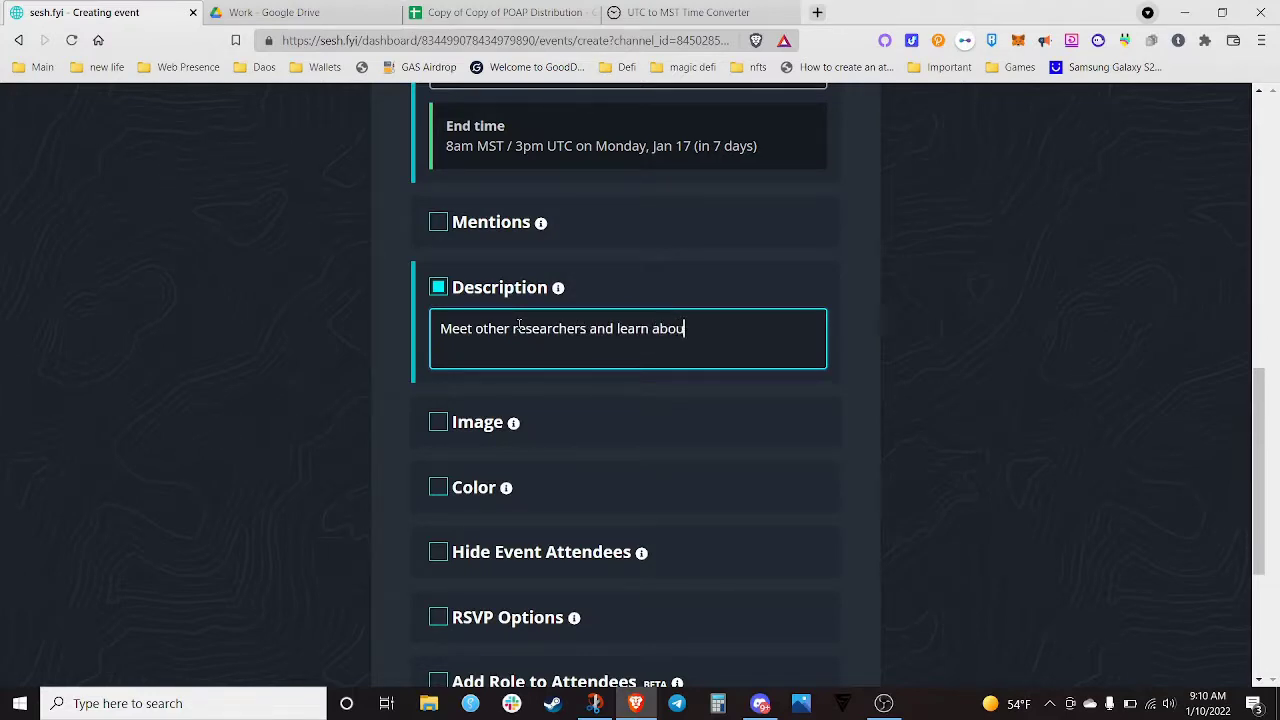
type("t opportunities in the")
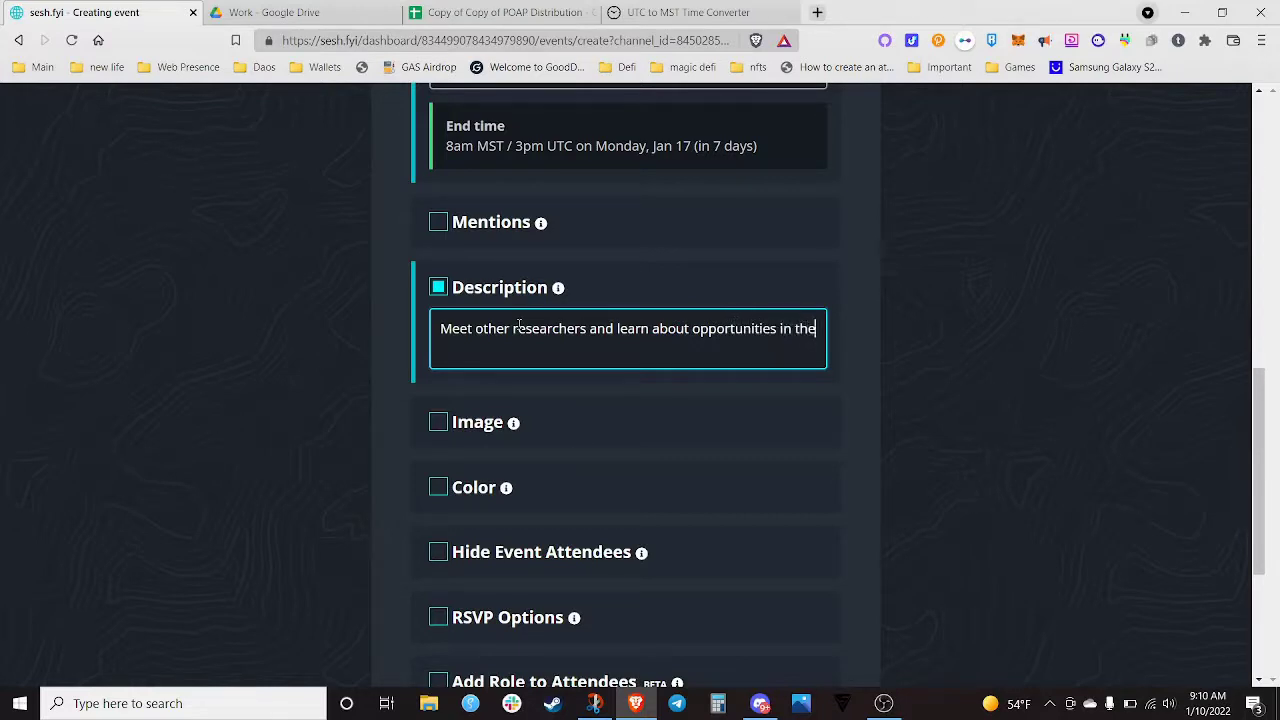
type(" Research Guild or o")
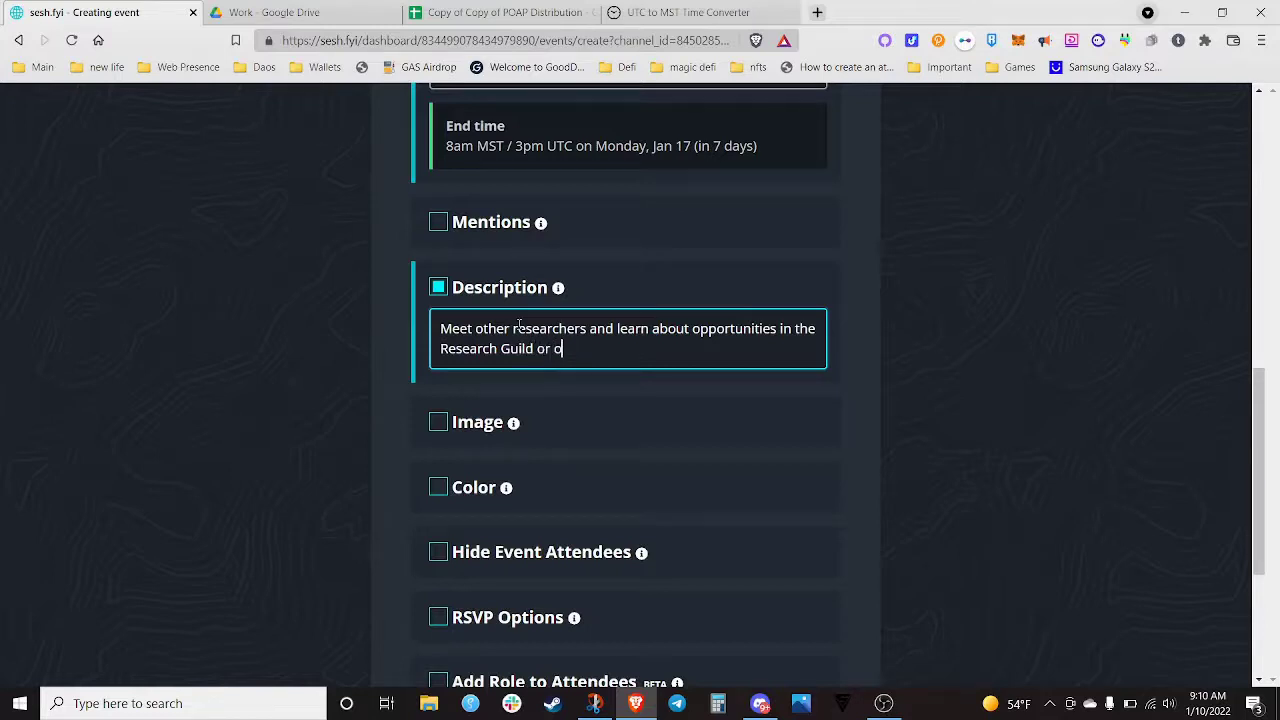
type("ther areas of the dao. ")
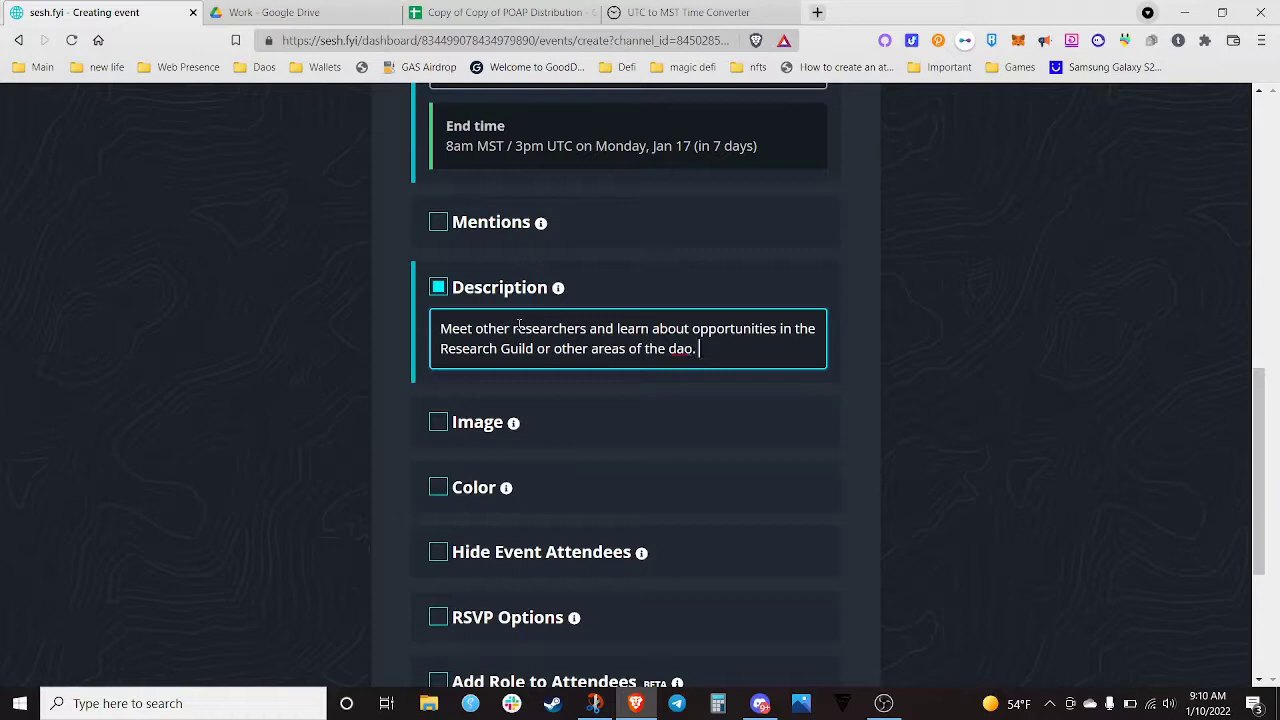
type("Attend R")
type("esearch Gu")
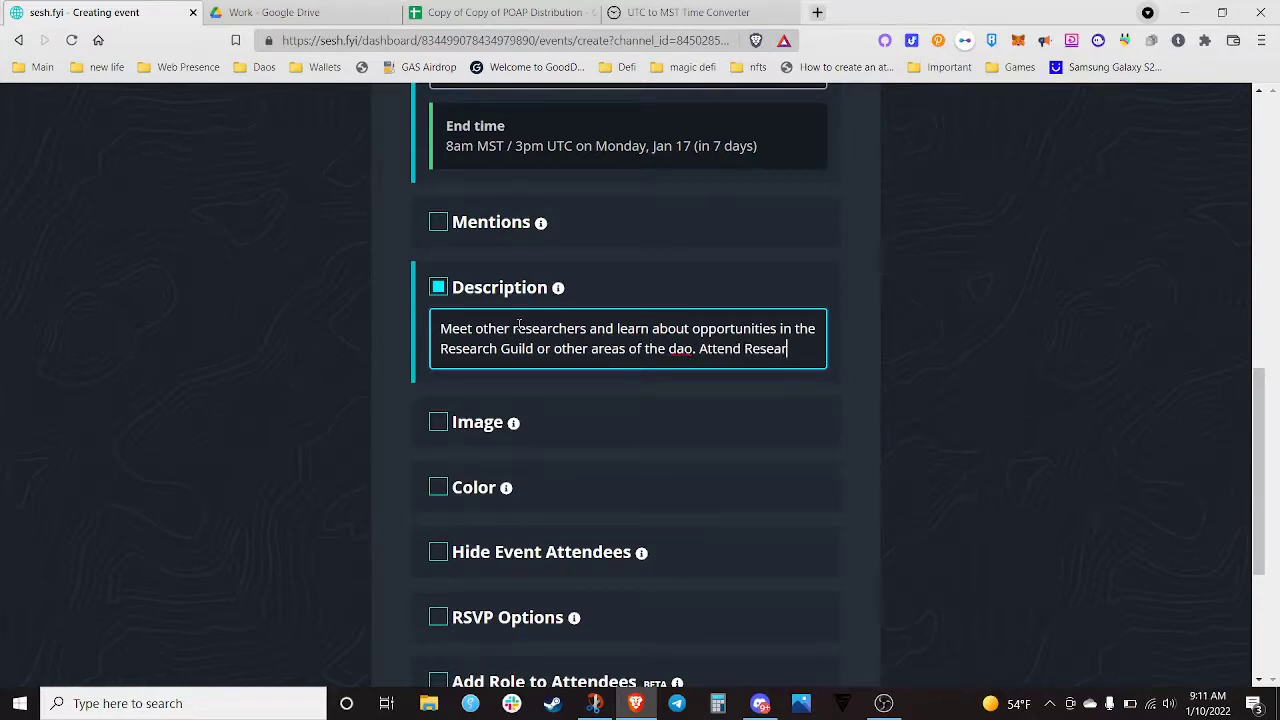
type("ild ")
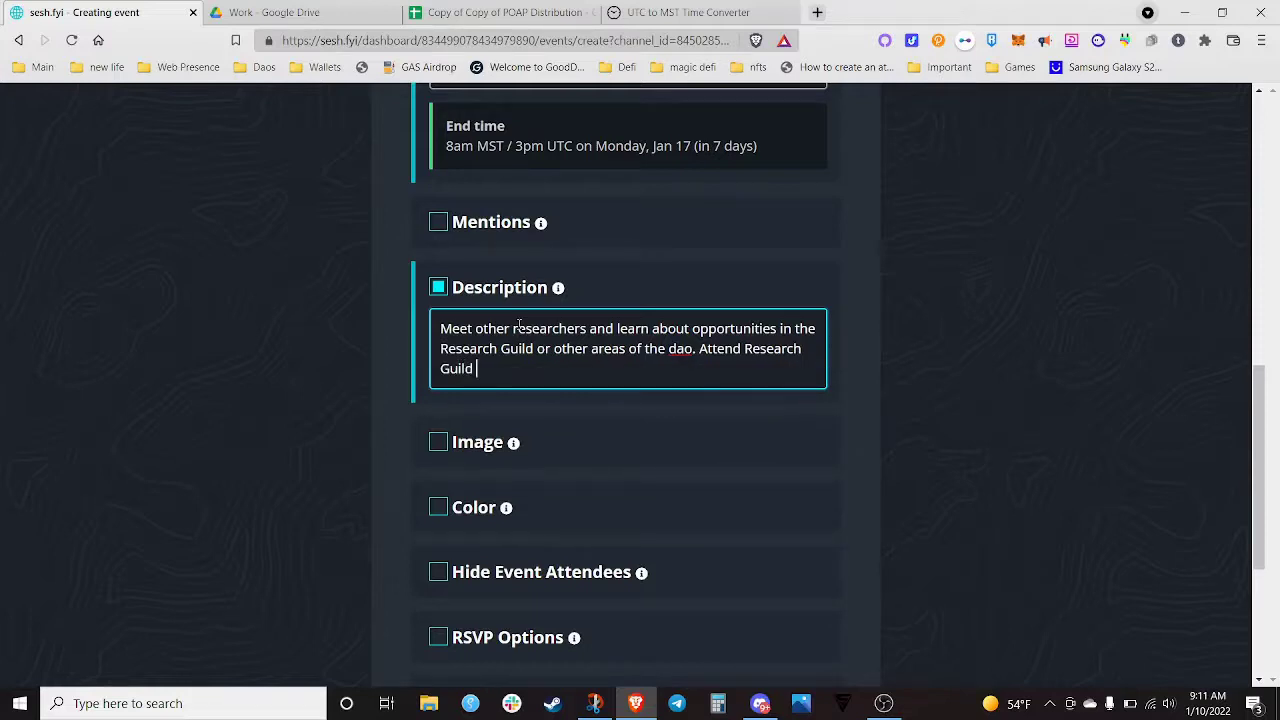
type("workgroups and develo")
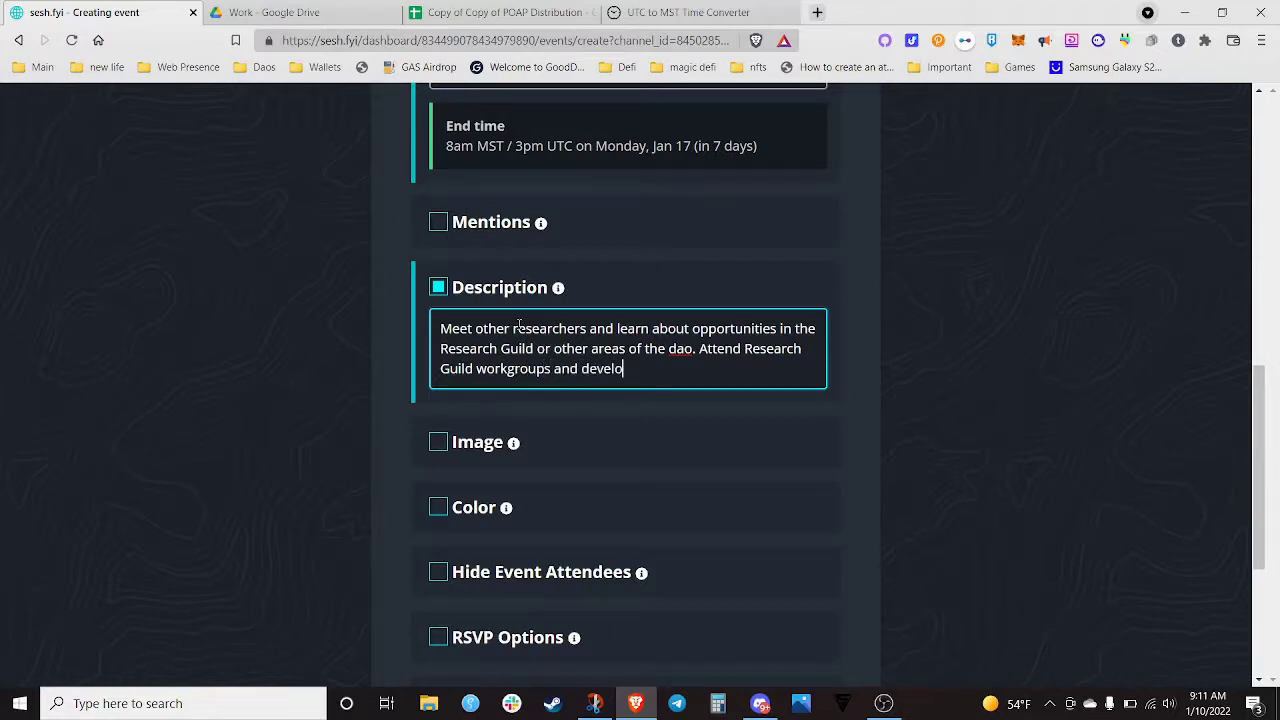
type("p your research tal")
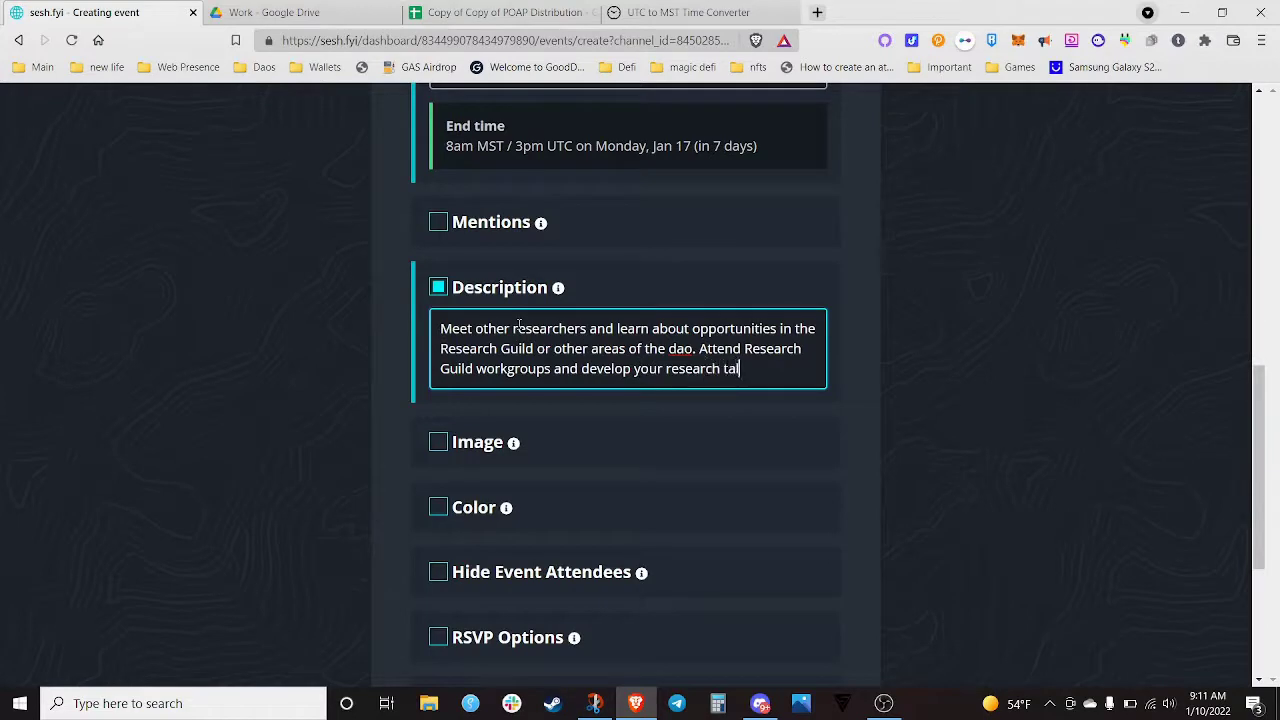
type("ents!")
scroll(385, 372, "down", 1)
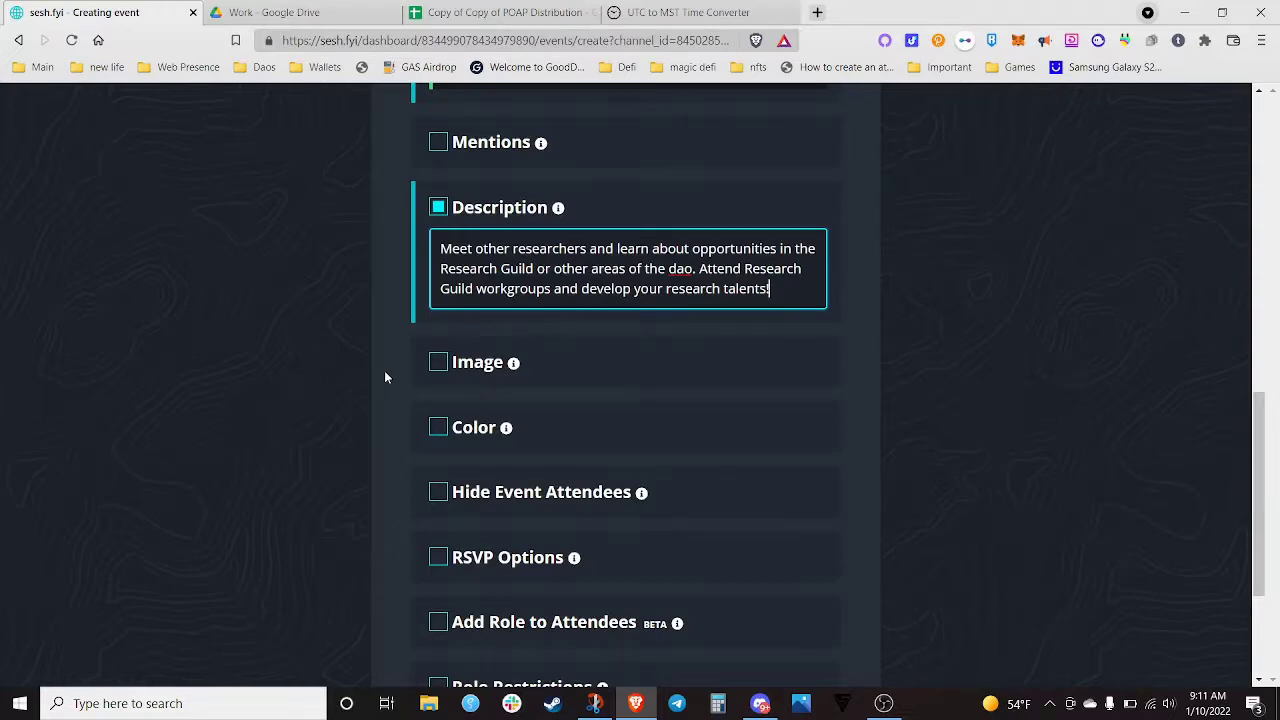
scroll(385, 377, "down", 3)
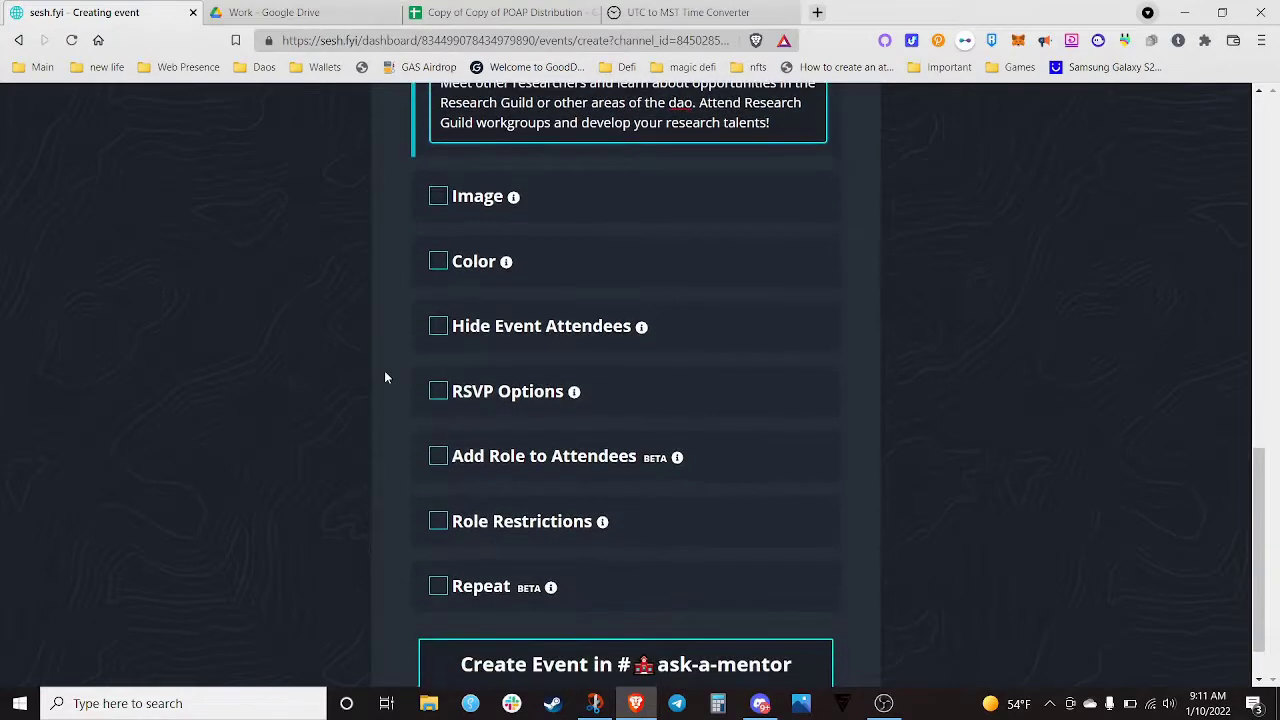
Turn on Repeat, keep Weekly, and set the interval to every 3 weeks
scroll(385, 377, "down", 1)
scroll(385, 377, "up", 4)
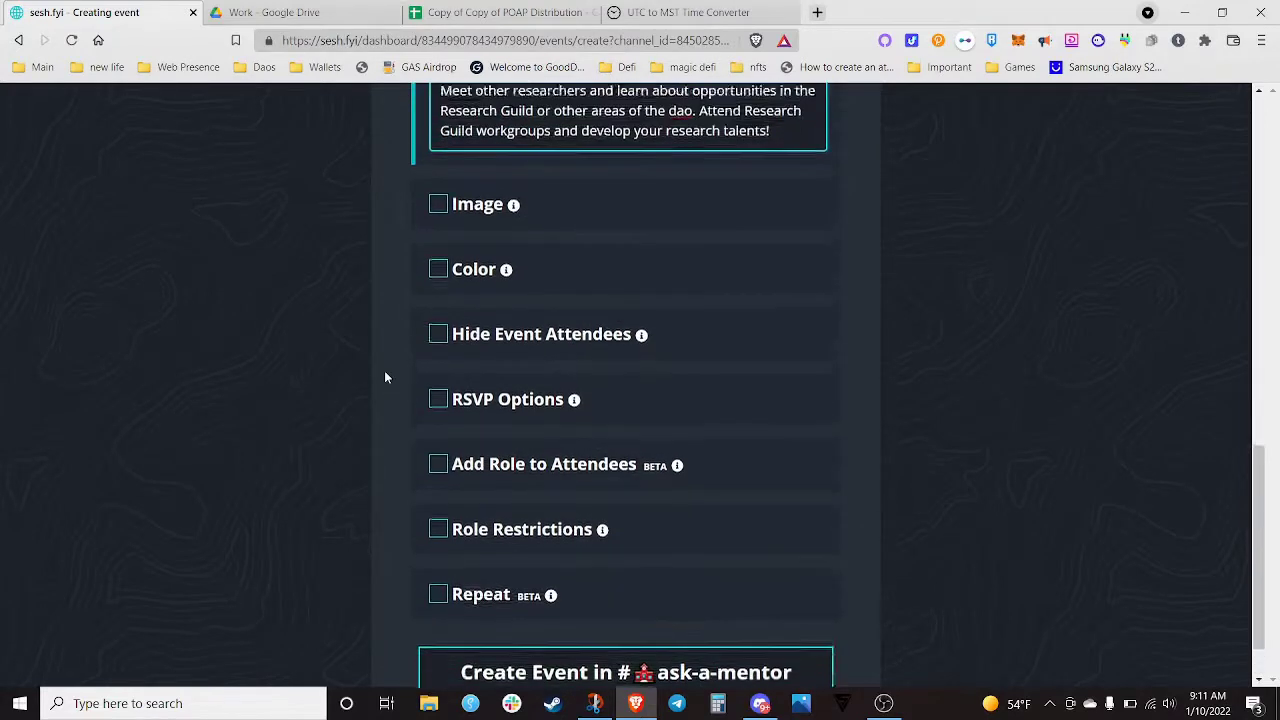
scroll(385, 377, "down", 1)
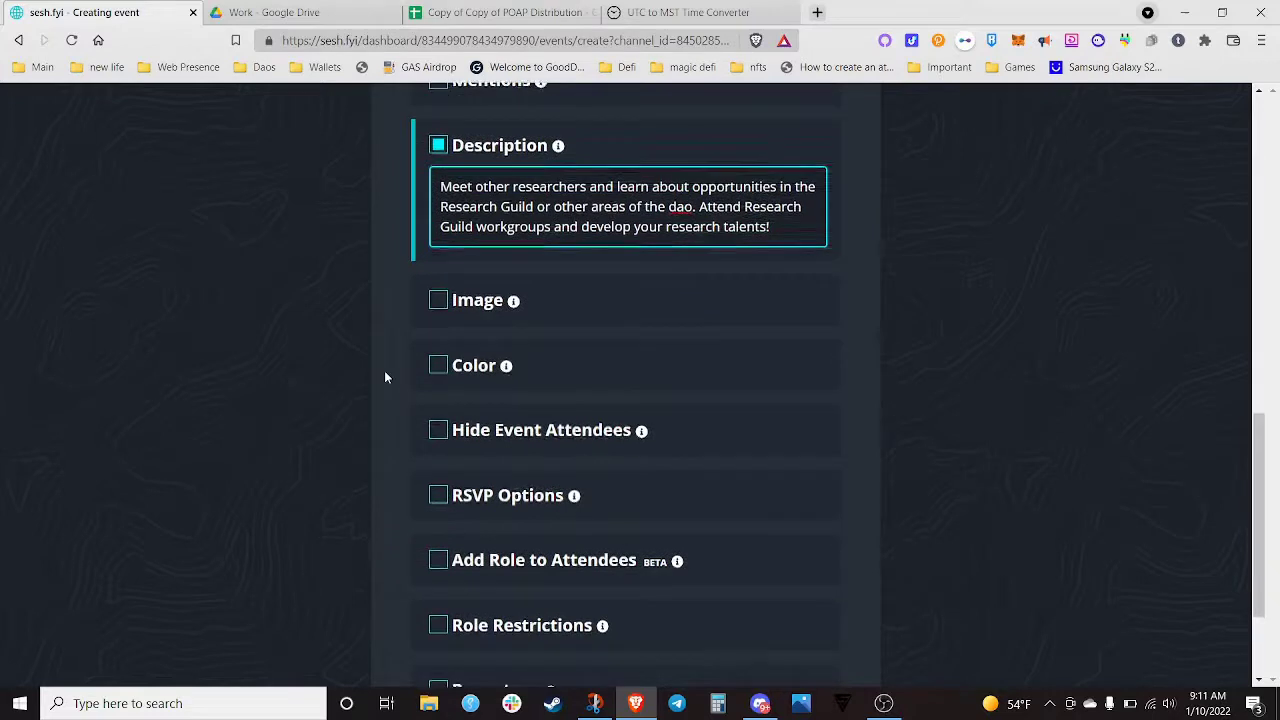
scroll(385, 377, "down", 3)
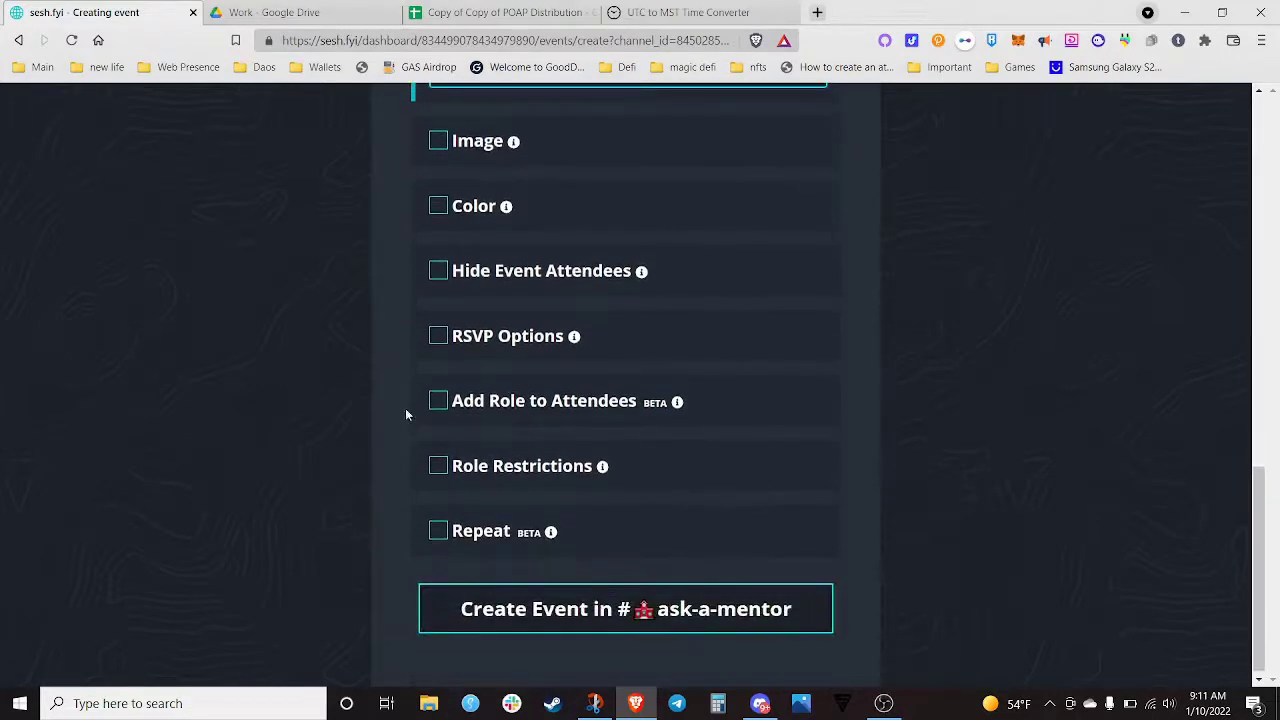
left_click(445, 543)
scroll(383, 507, "down", 4)
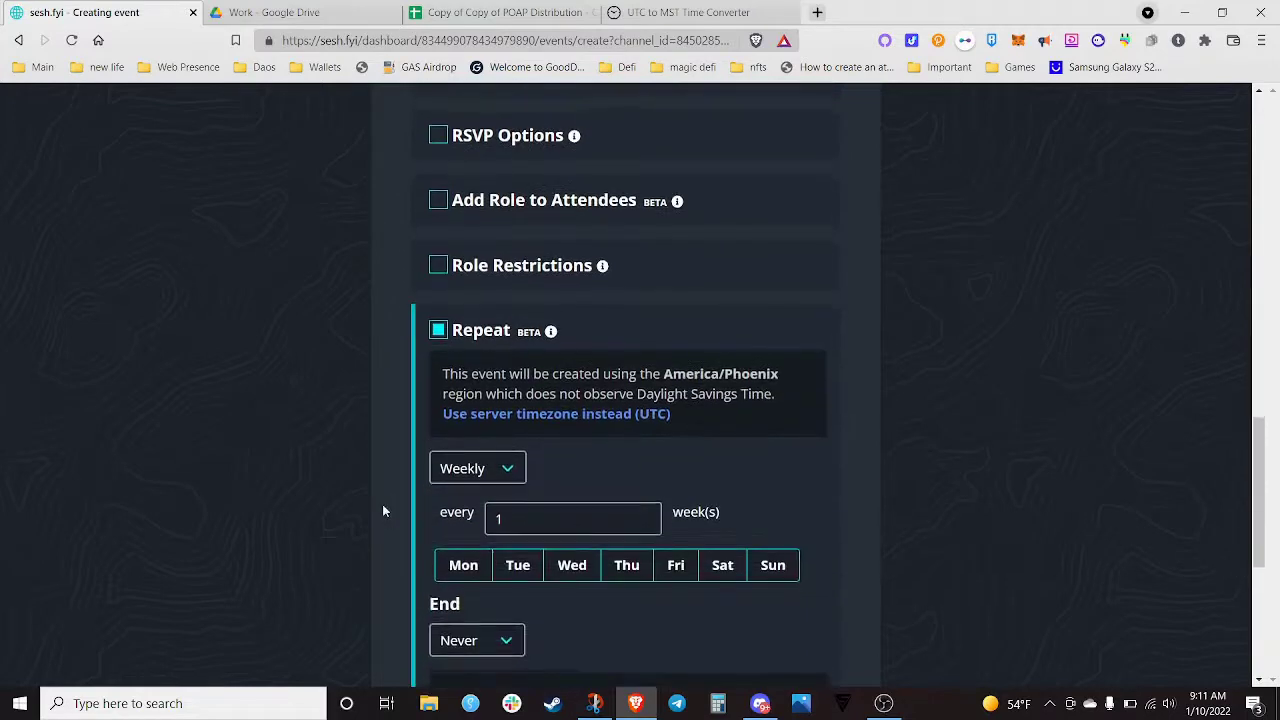
double_click(546, 510)
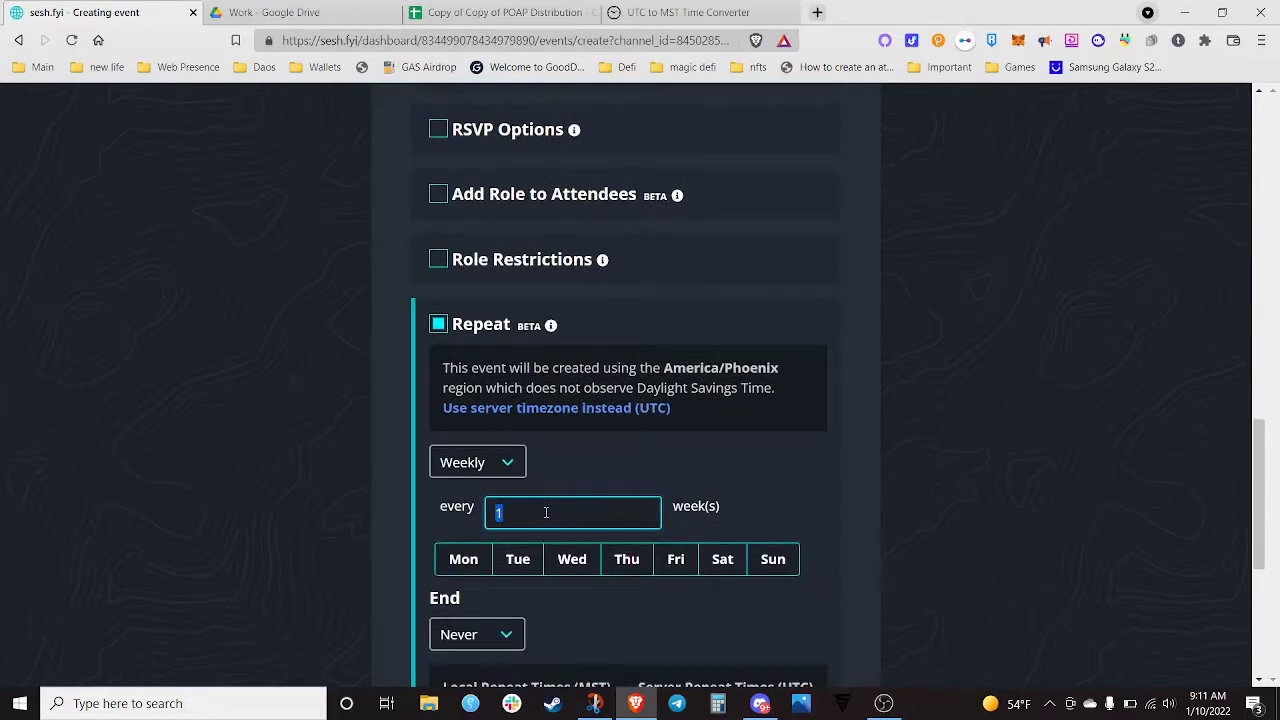
type("3")
scroll(400, 498, "down", 2)
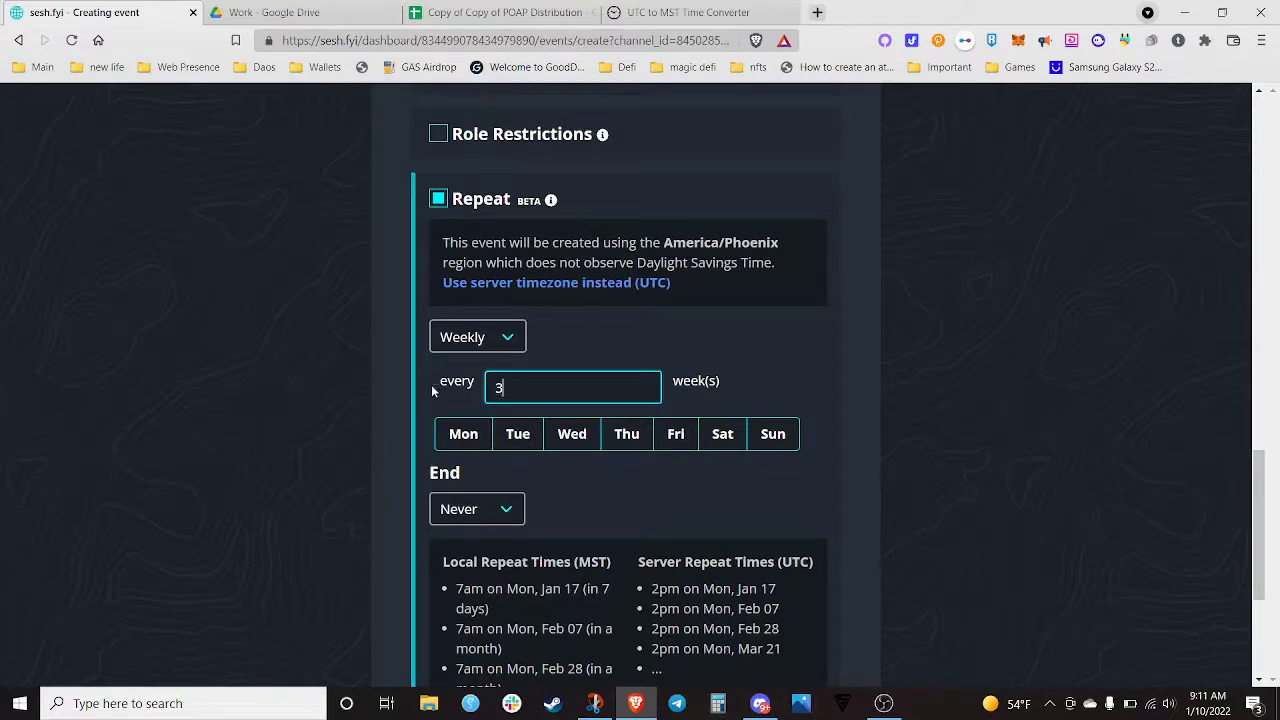
scroll(394, 392, "down", 1)
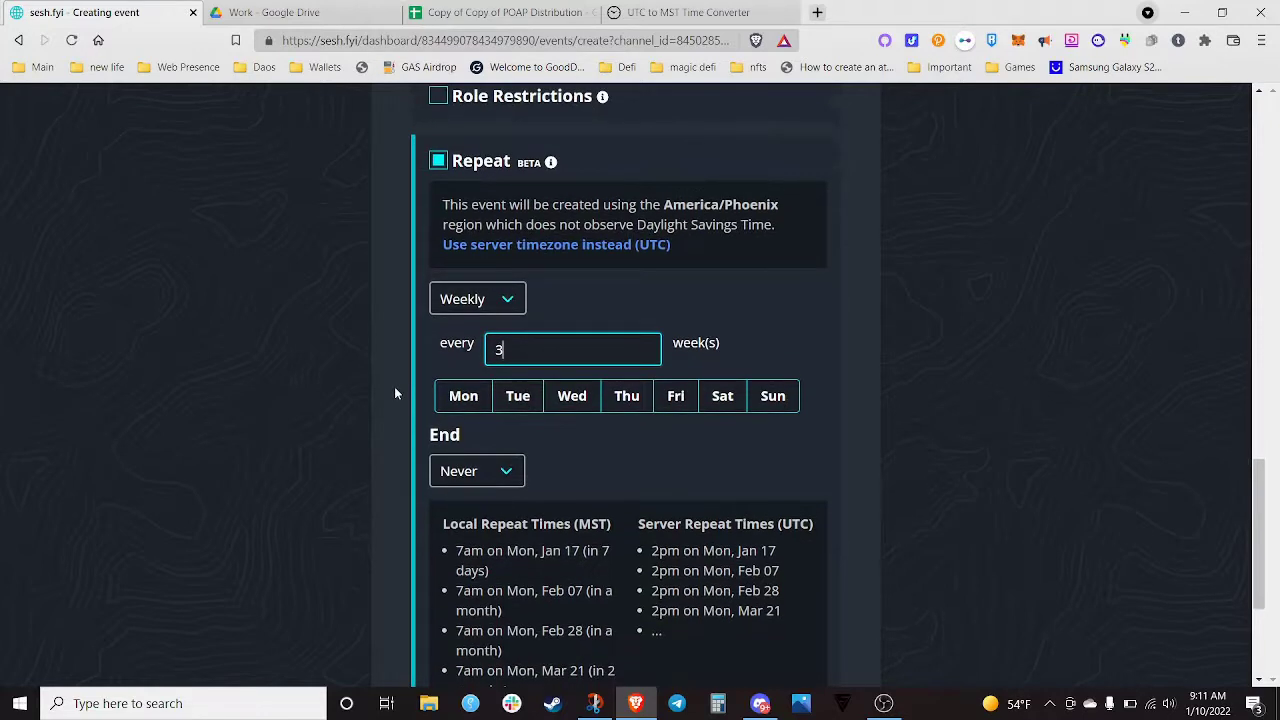
scroll(394, 426, "up", 4)
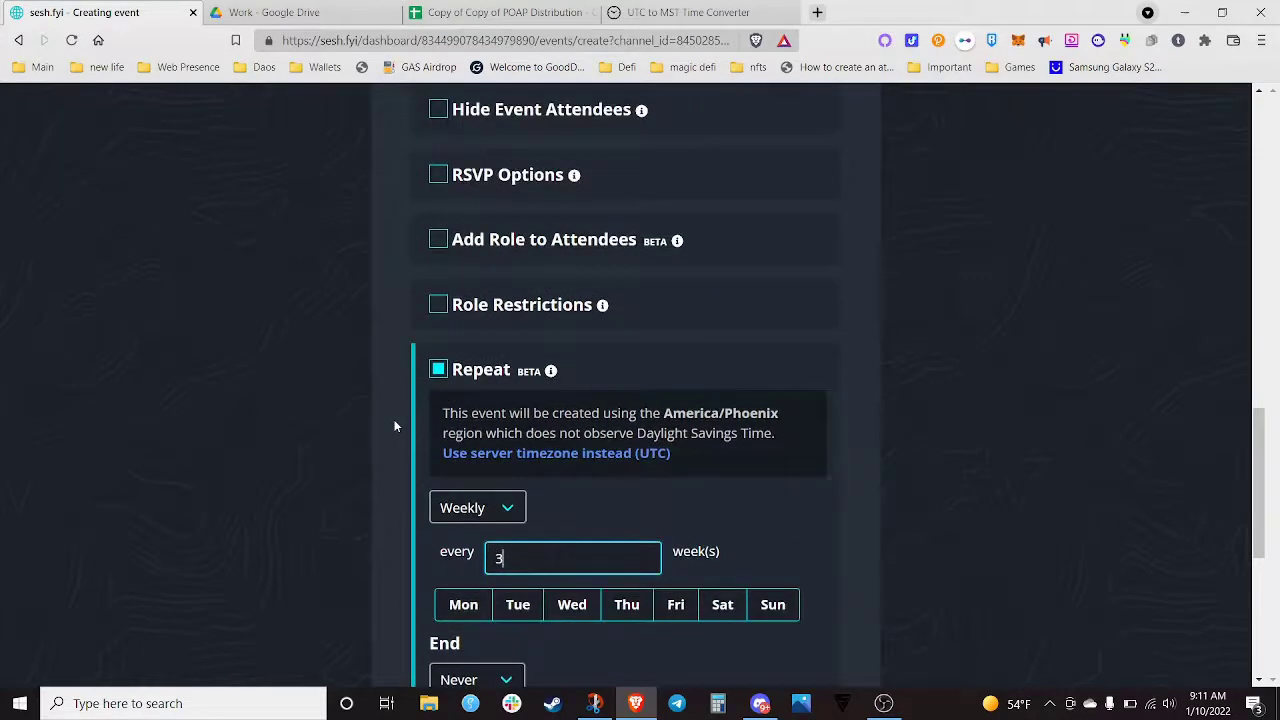
scroll(394, 426, "up", 5)
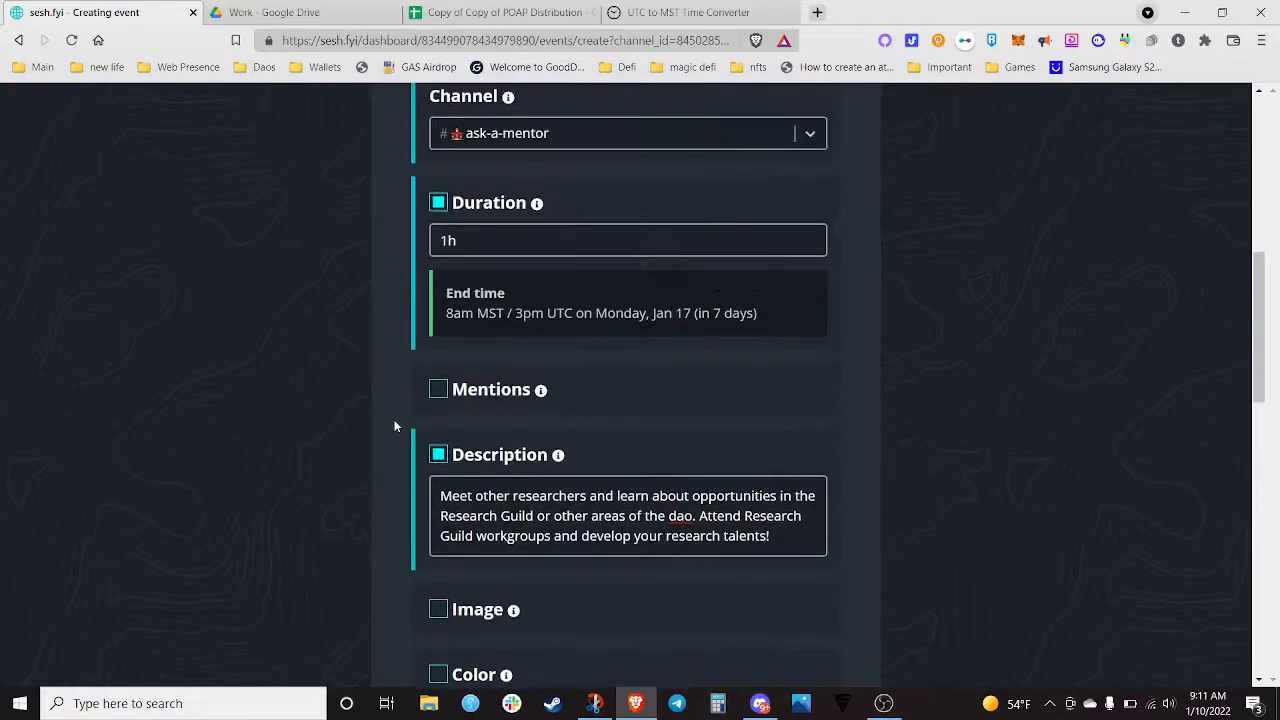
left_click(545, 508)
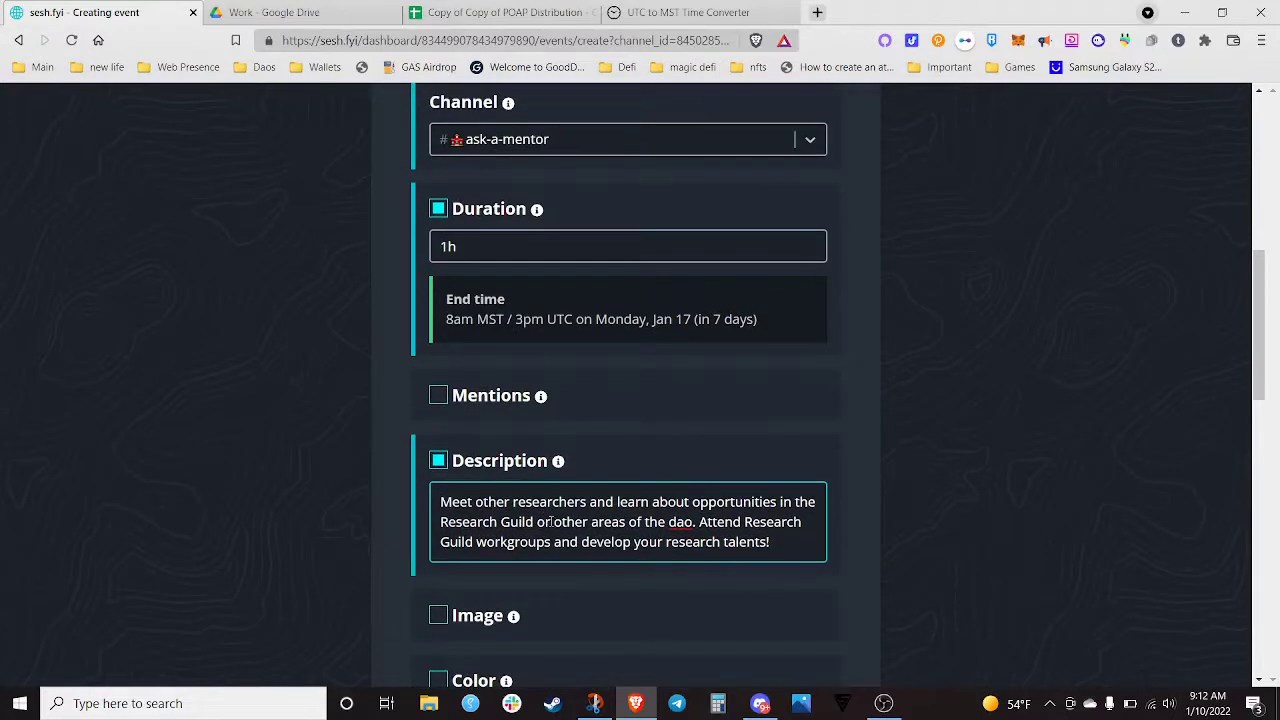
Review the channel and timing fields at the top of the event form
scroll(396, 467, "up", 4)
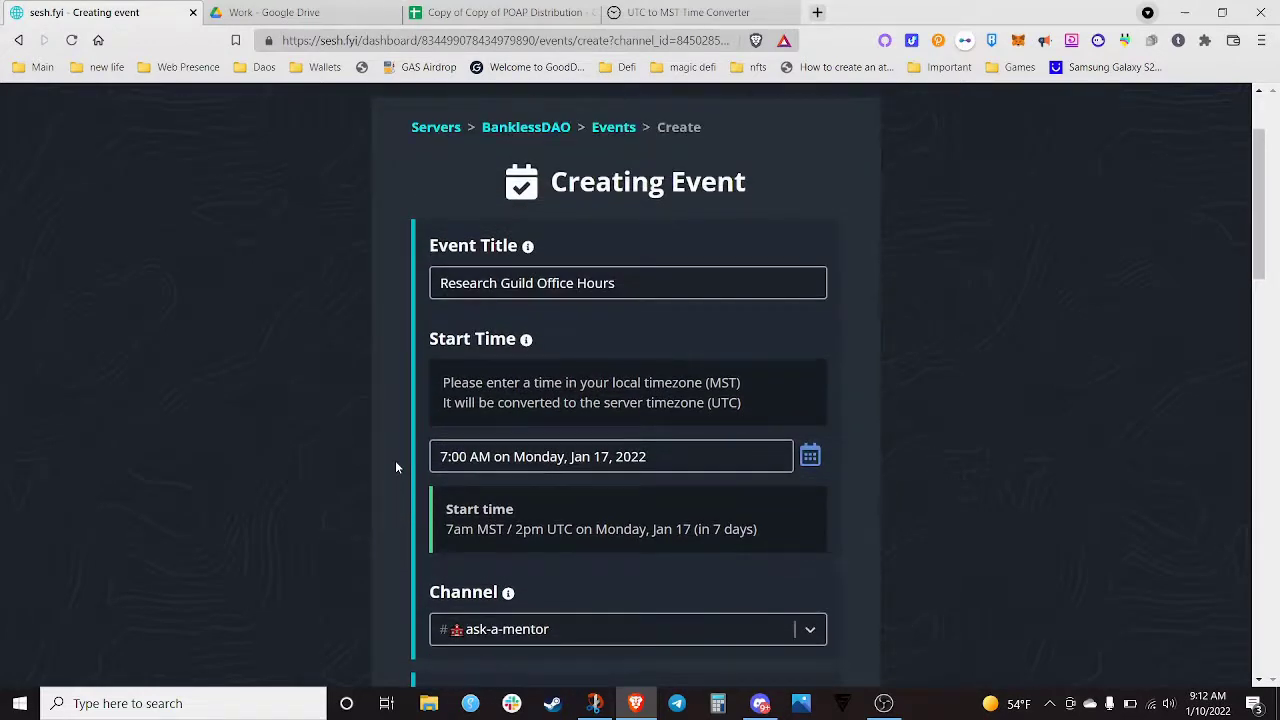
scroll(396, 467, "down", 2)
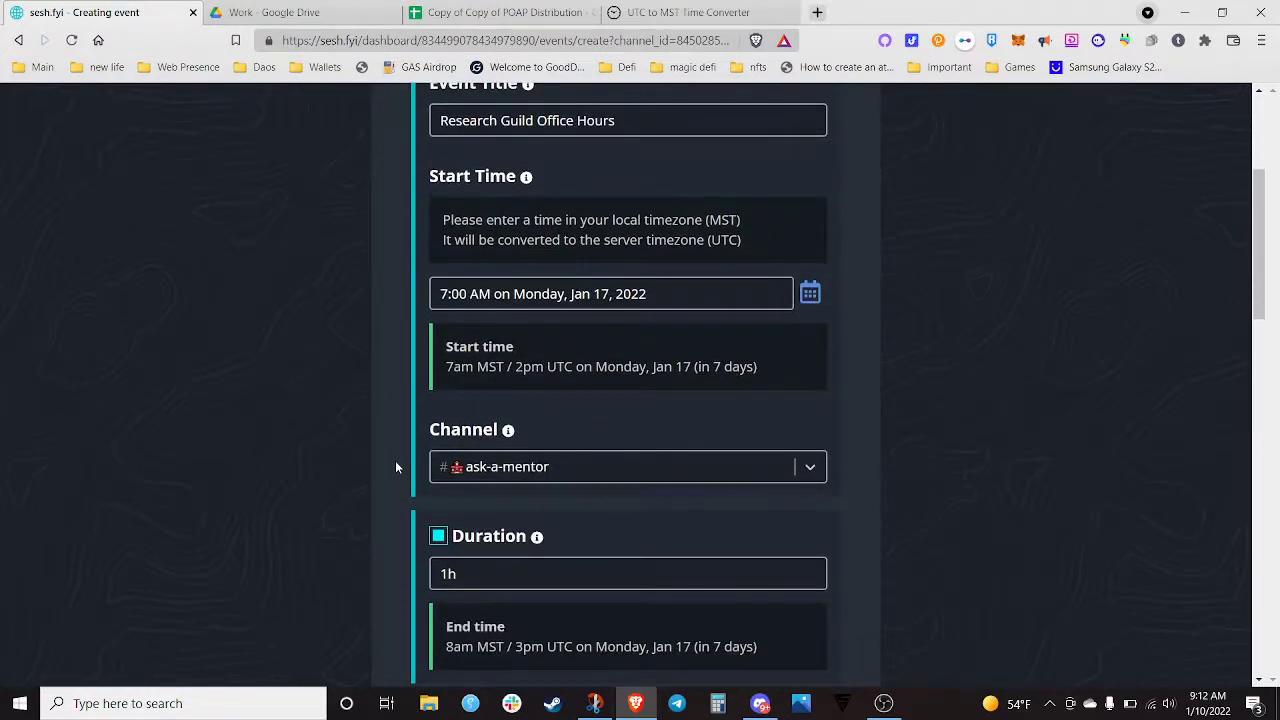
scroll(396, 467, "down", 1)
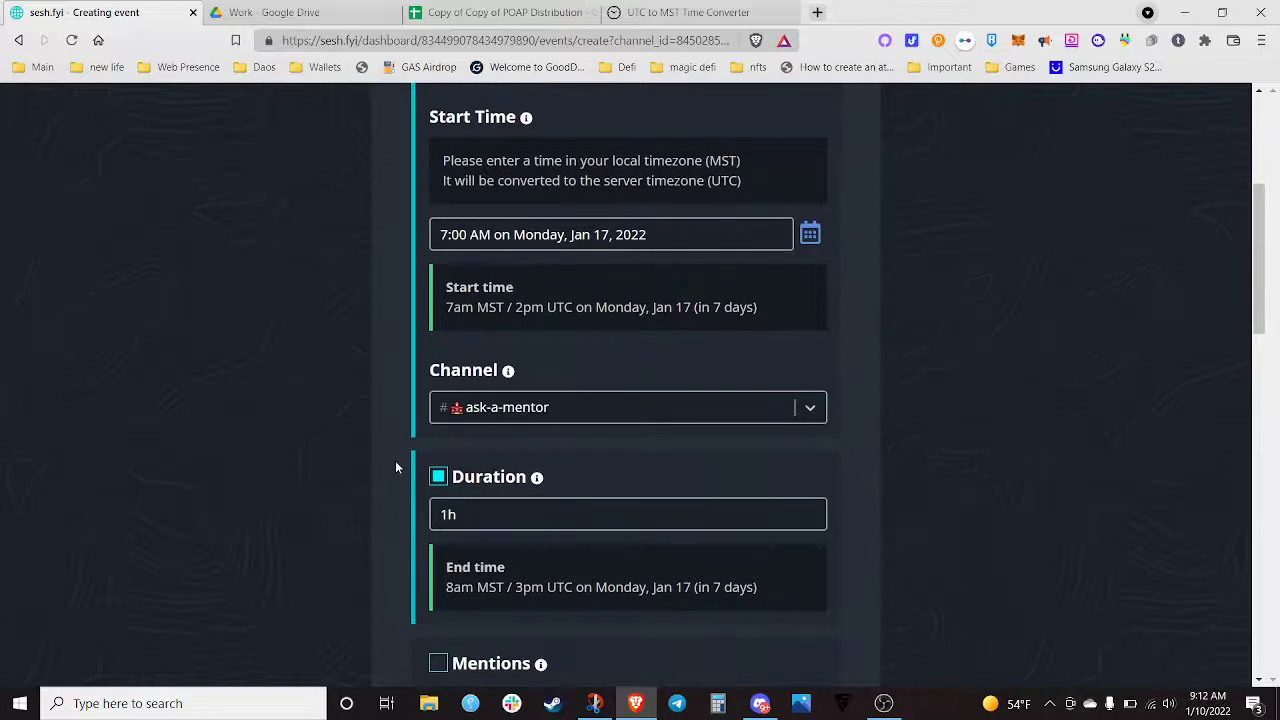
scroll(395, 467, "down", 2)
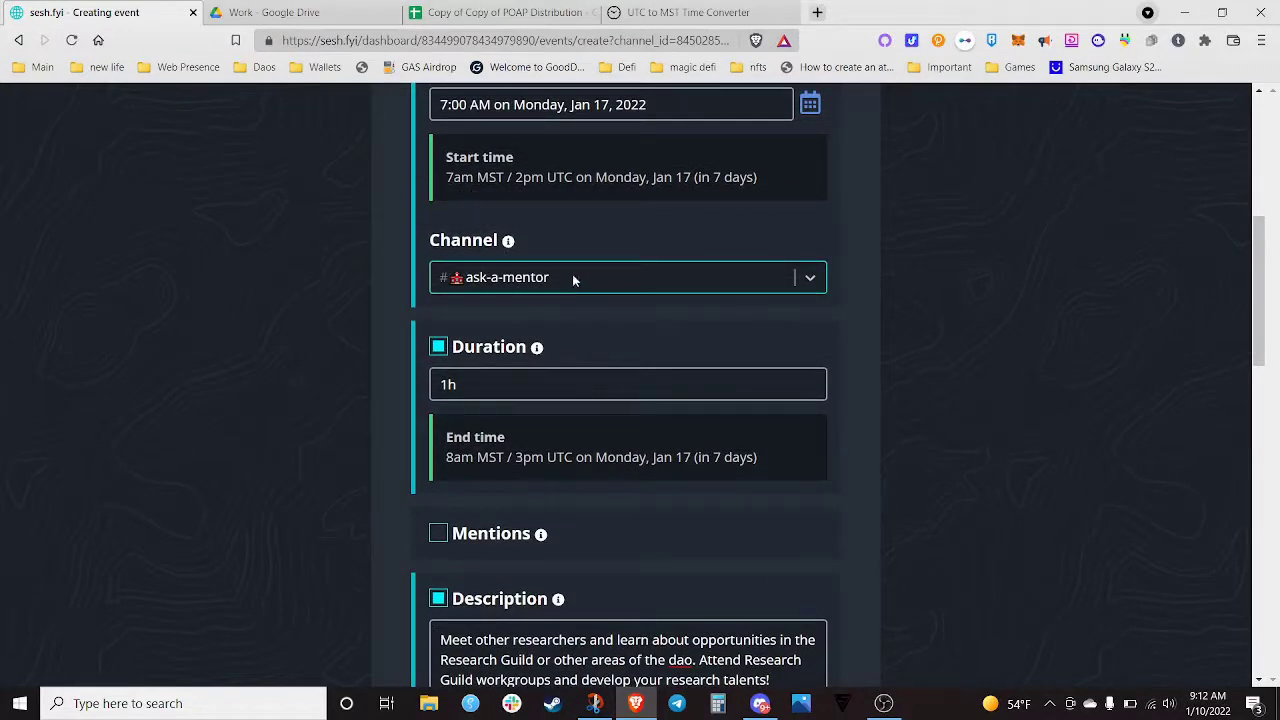
left_click(460, 238)
left_click(543, 281)
left_click(395, 296)
scroll(395, 296, "down", 1)
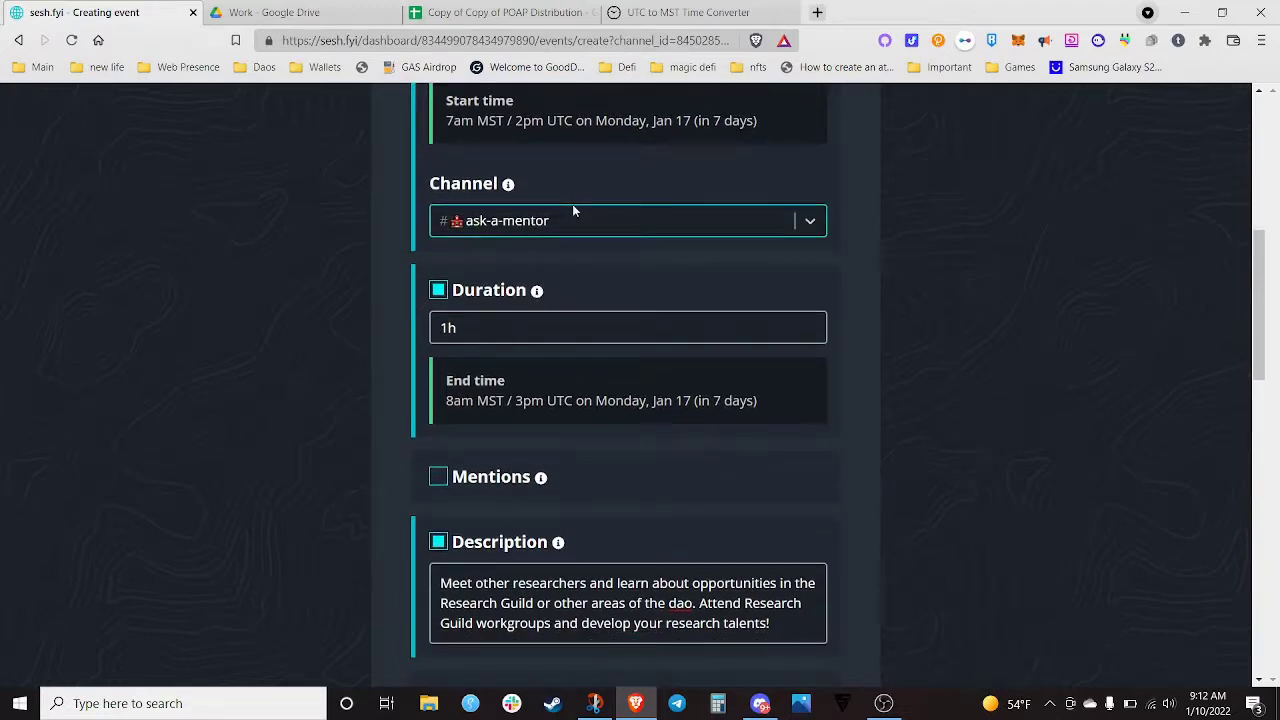
left_click(809, 222)
scroll(692, 256, "up", 5)
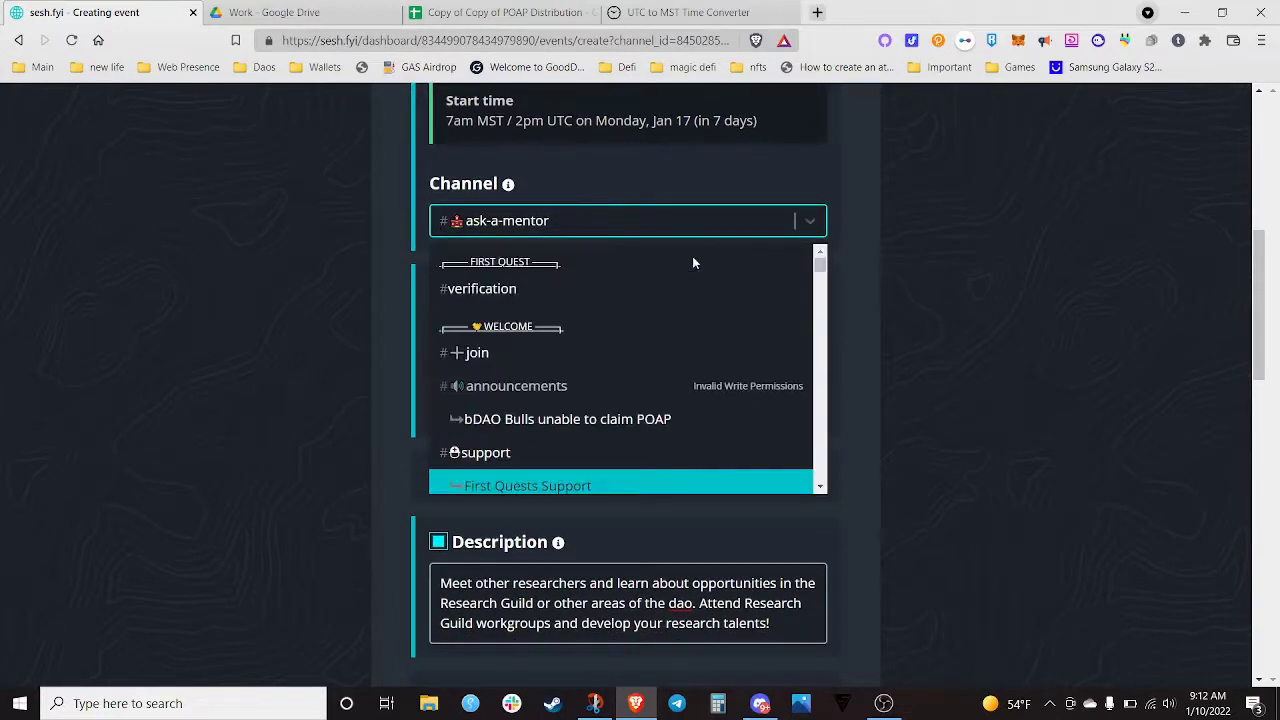
left_click(588, 290)
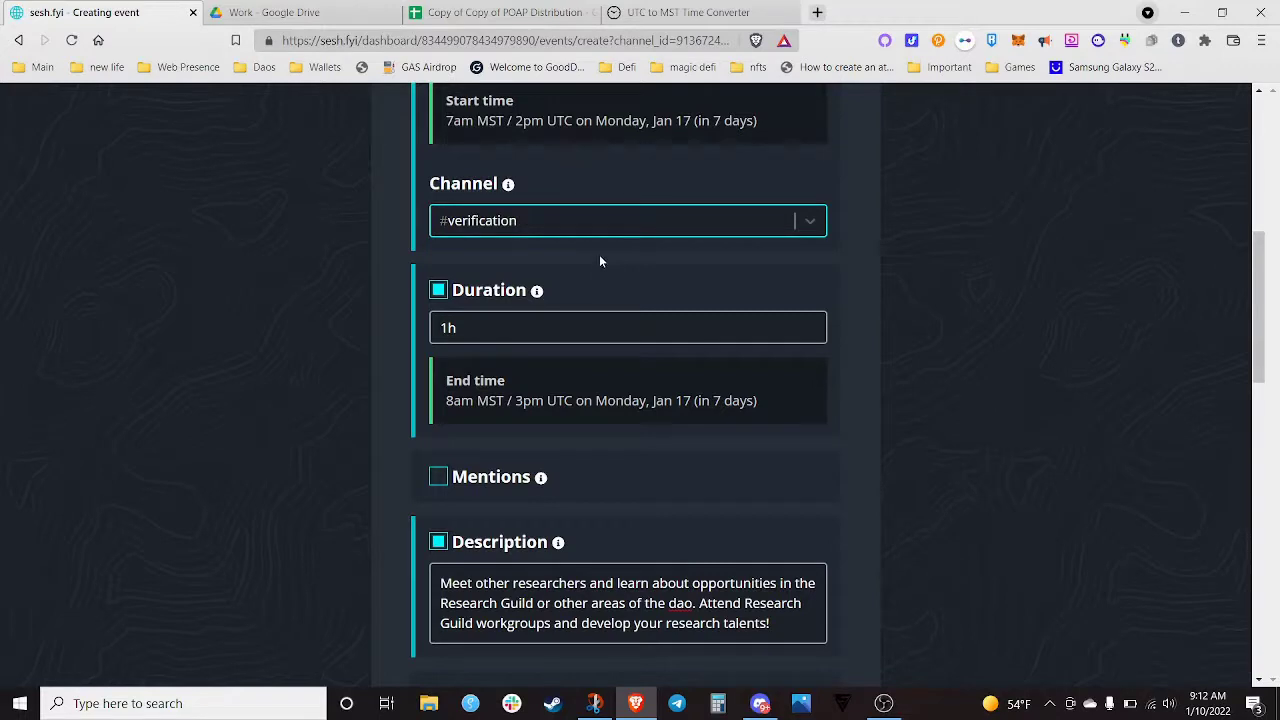
left_click(811, 221)
scroll(583, 371, "down", 2)
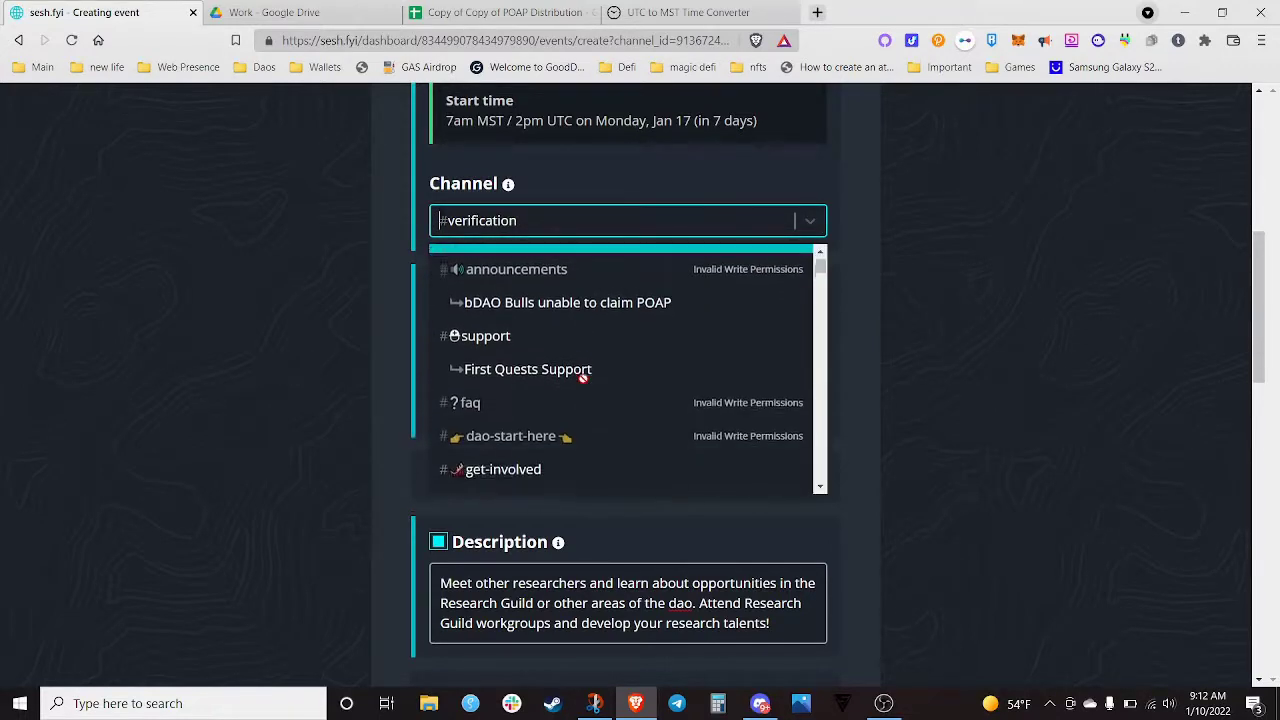
scroll(583, 378, "down", 4)
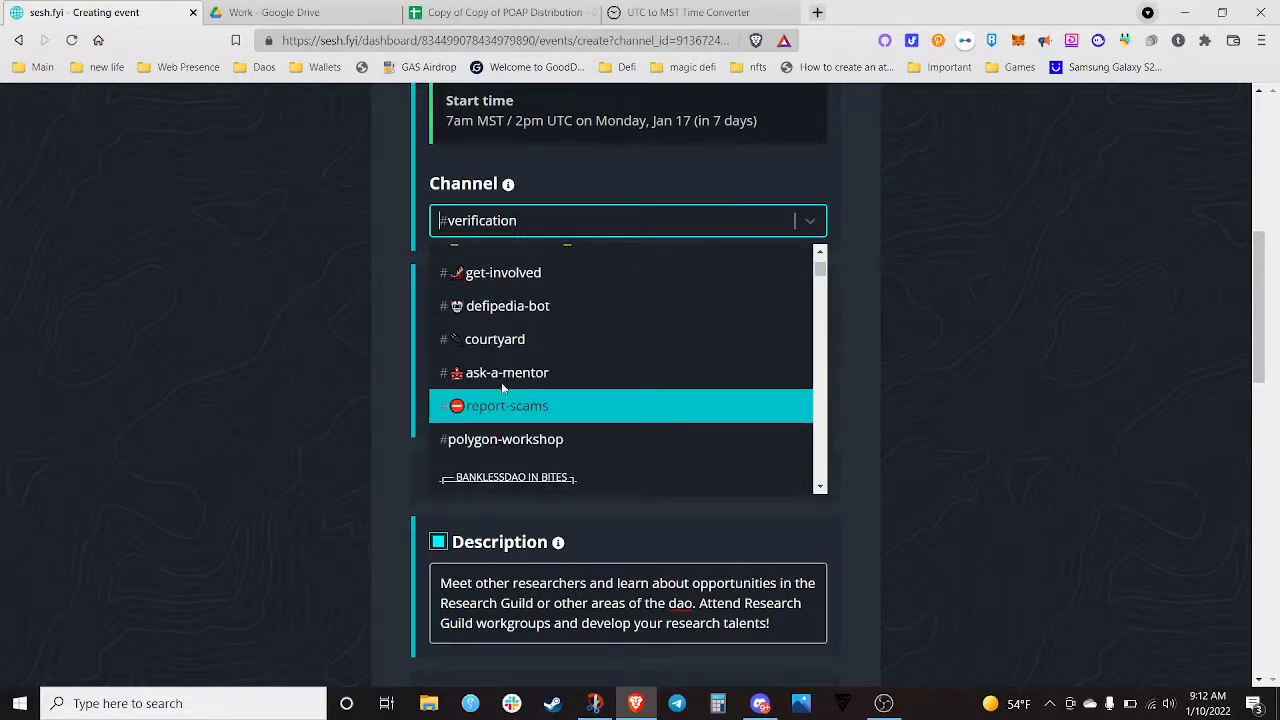
left_click(501, 378)
scroll(392, 335, "down", 2)
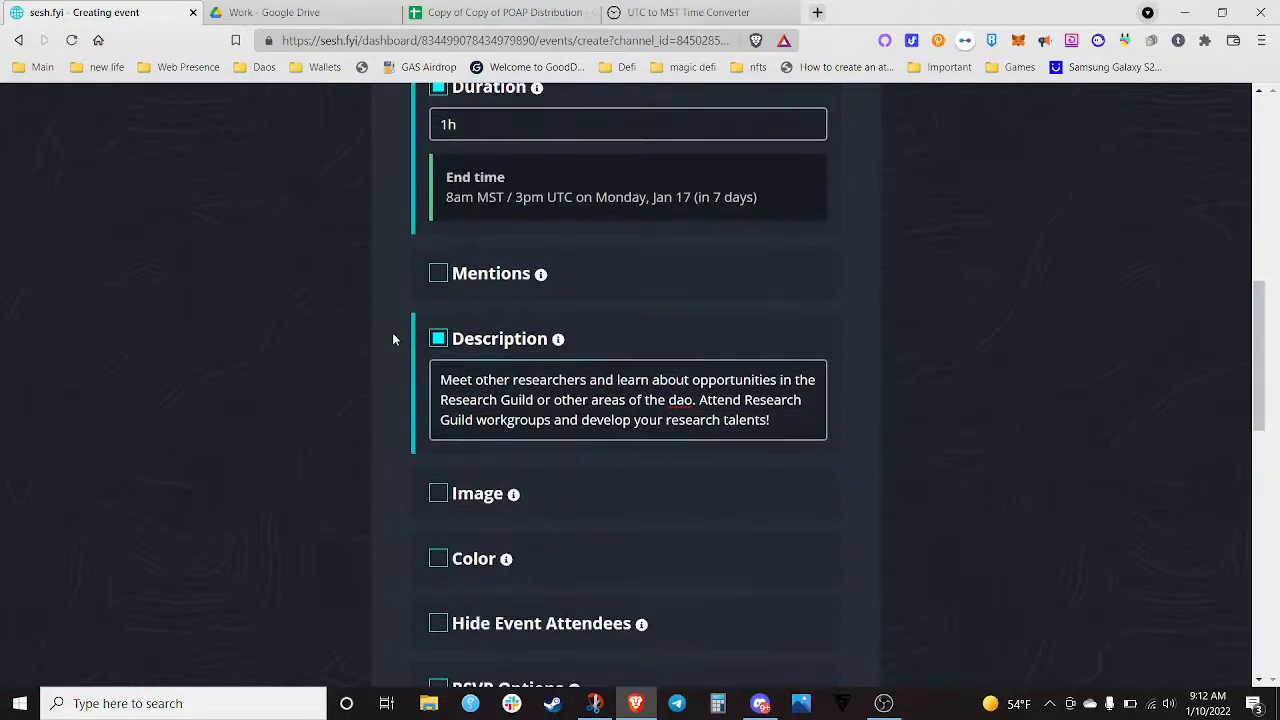
Append a new line 'Join Ask-a-mentor Voice Channel, use Ask a-mentor Text Channel' to the description
left_click(779, 427)
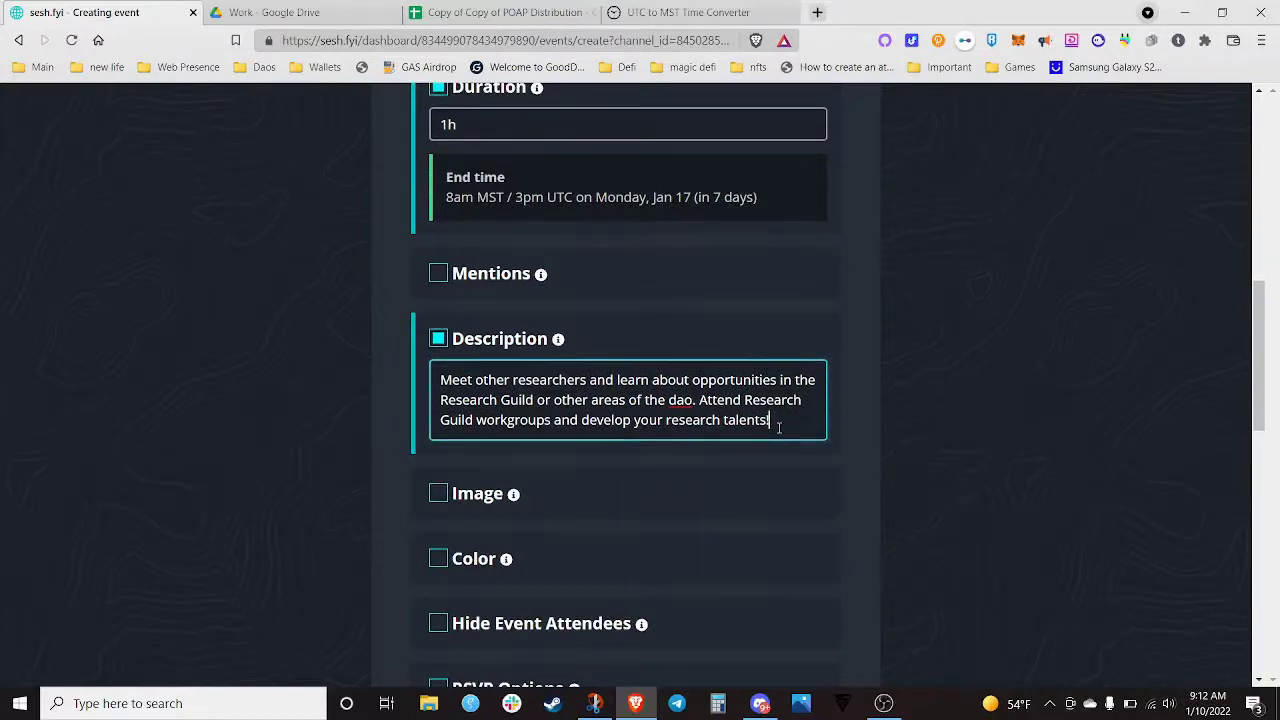
key("Return")
key("Return")
type("JOin")
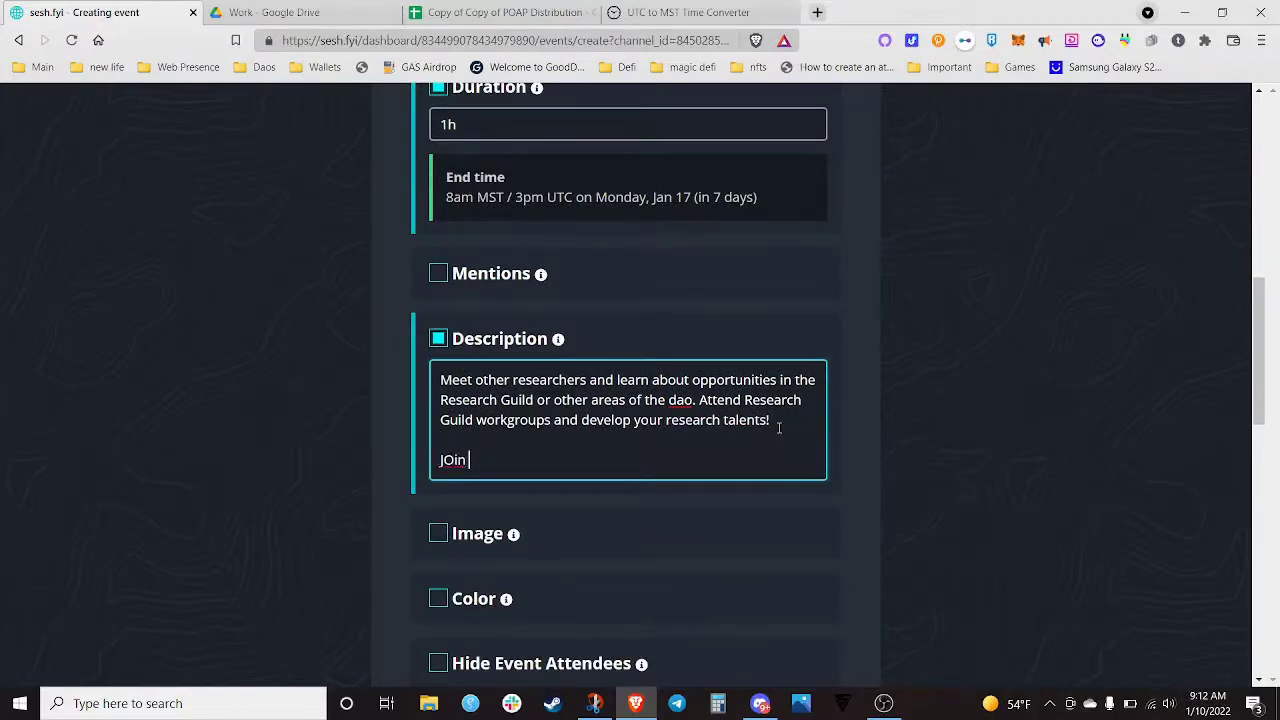
key("BackSpace")
key("BackSpace")
key("BackSpace")
key("BackSpace")
key("BackSpace")
type("Join Ask-a-mentor ")
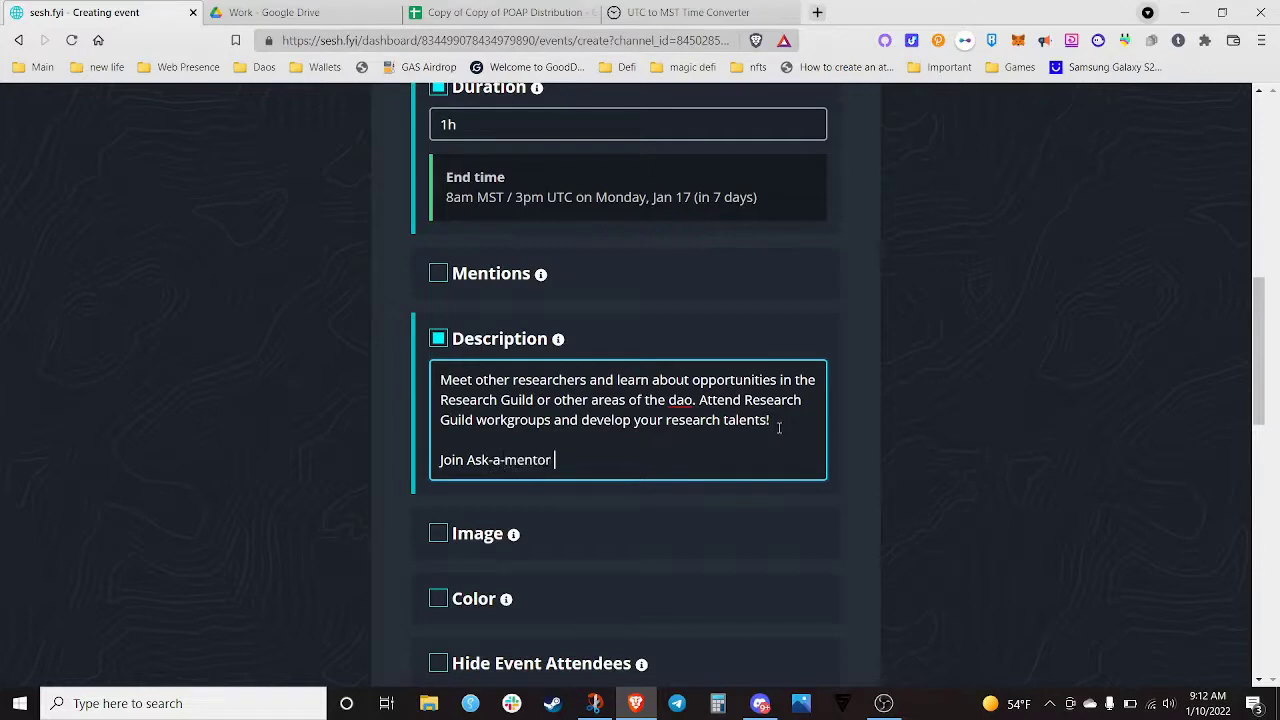
type("Voice Channel, use A")
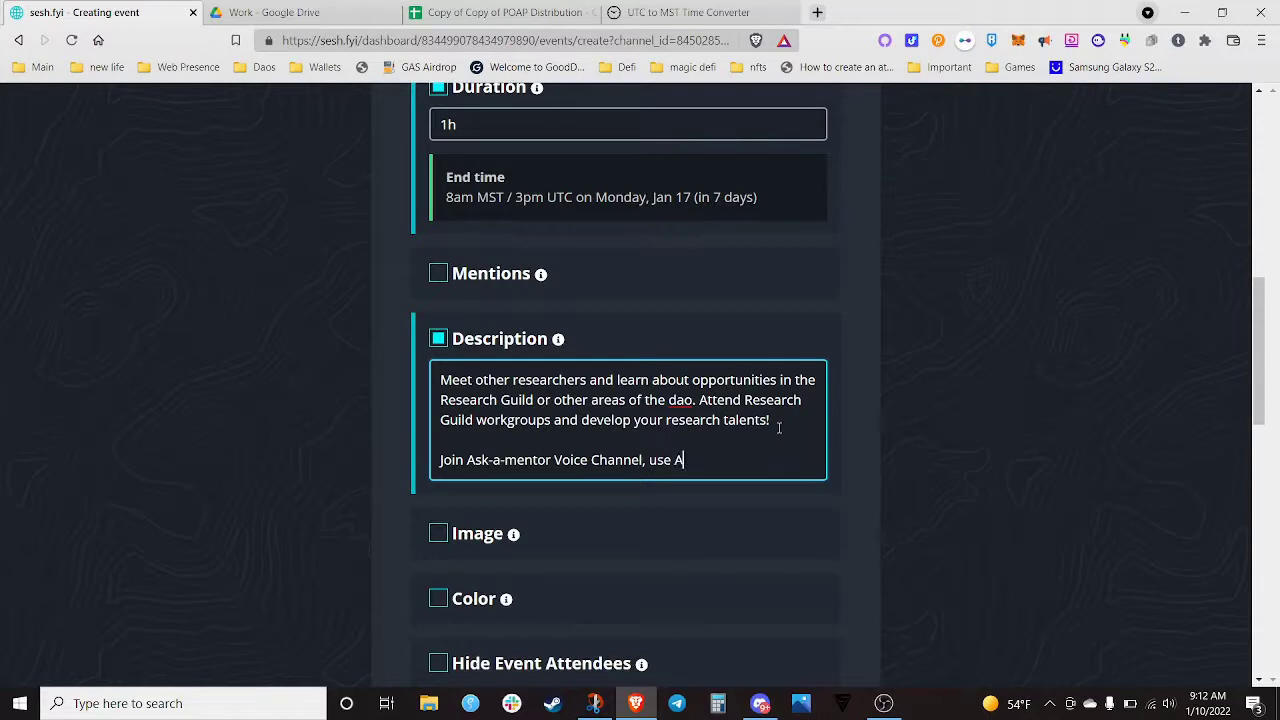
type("sk a-mentor Text Channel")
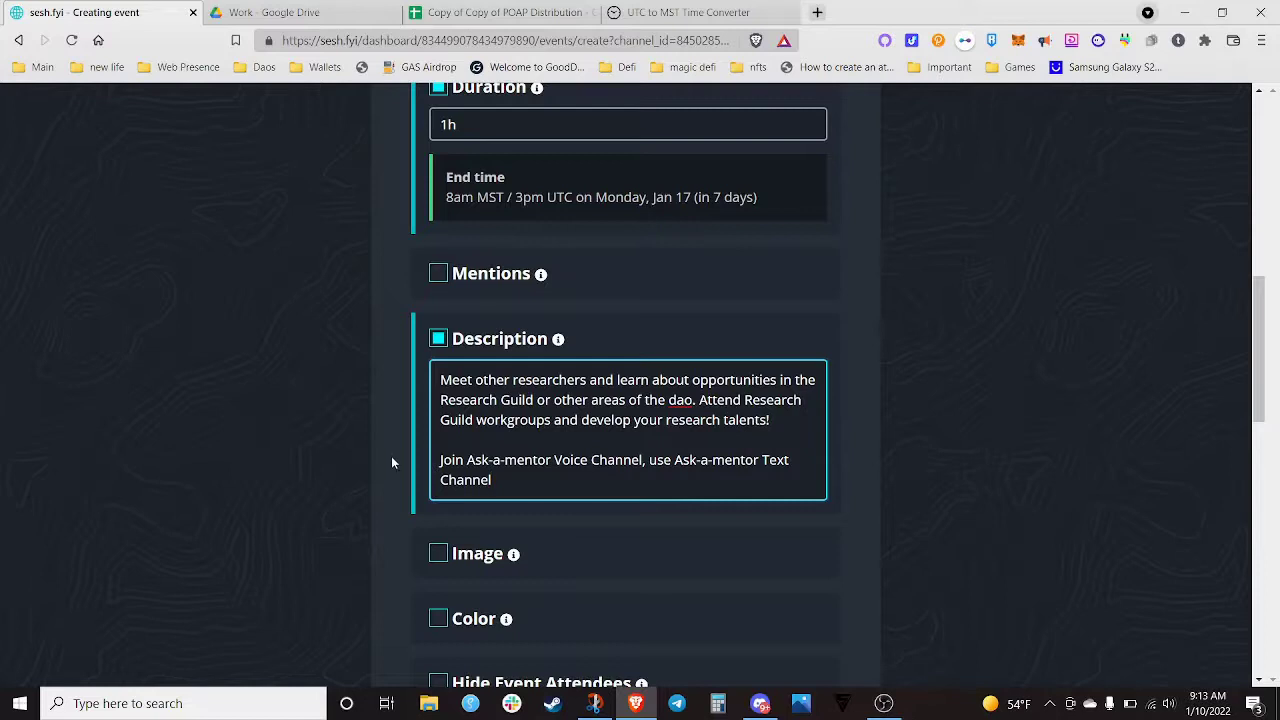
scroll(390, 458, "down", 1)
scroll(389, 454, "down", 3)
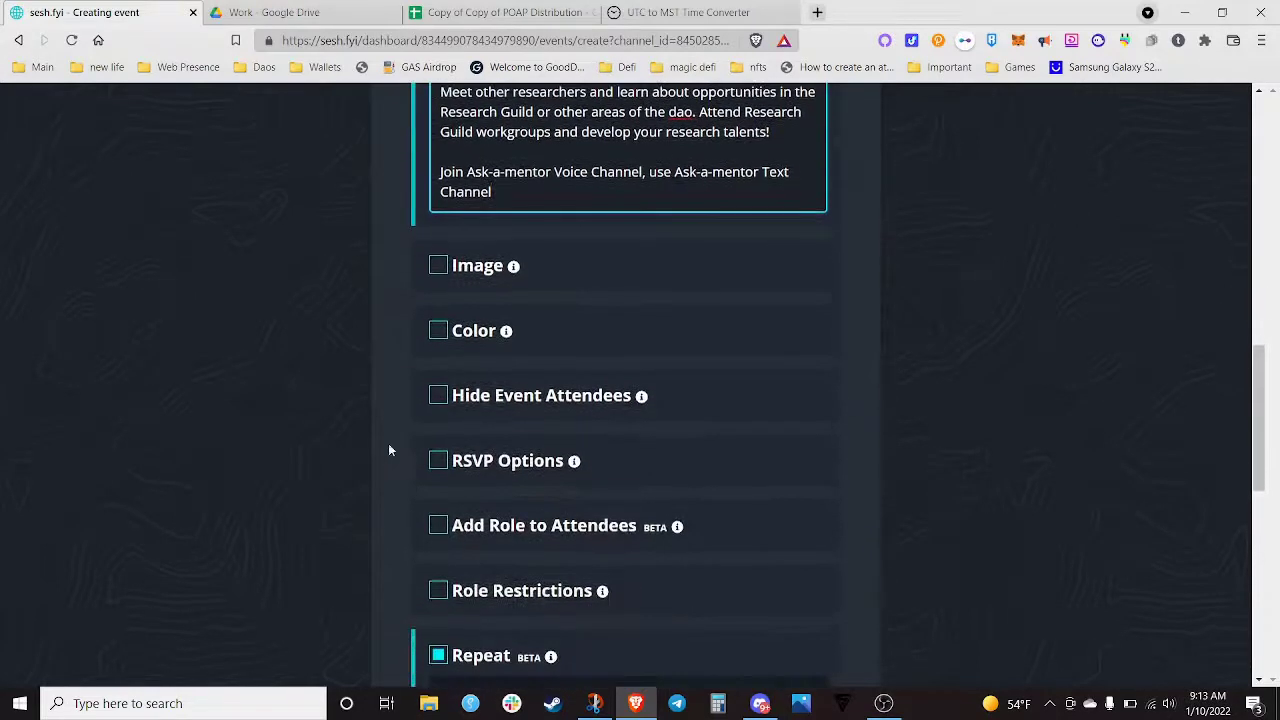
Set the event colour to D700FF, leaving Image and Hide Event Attendees switched off
left_click(439, 268)
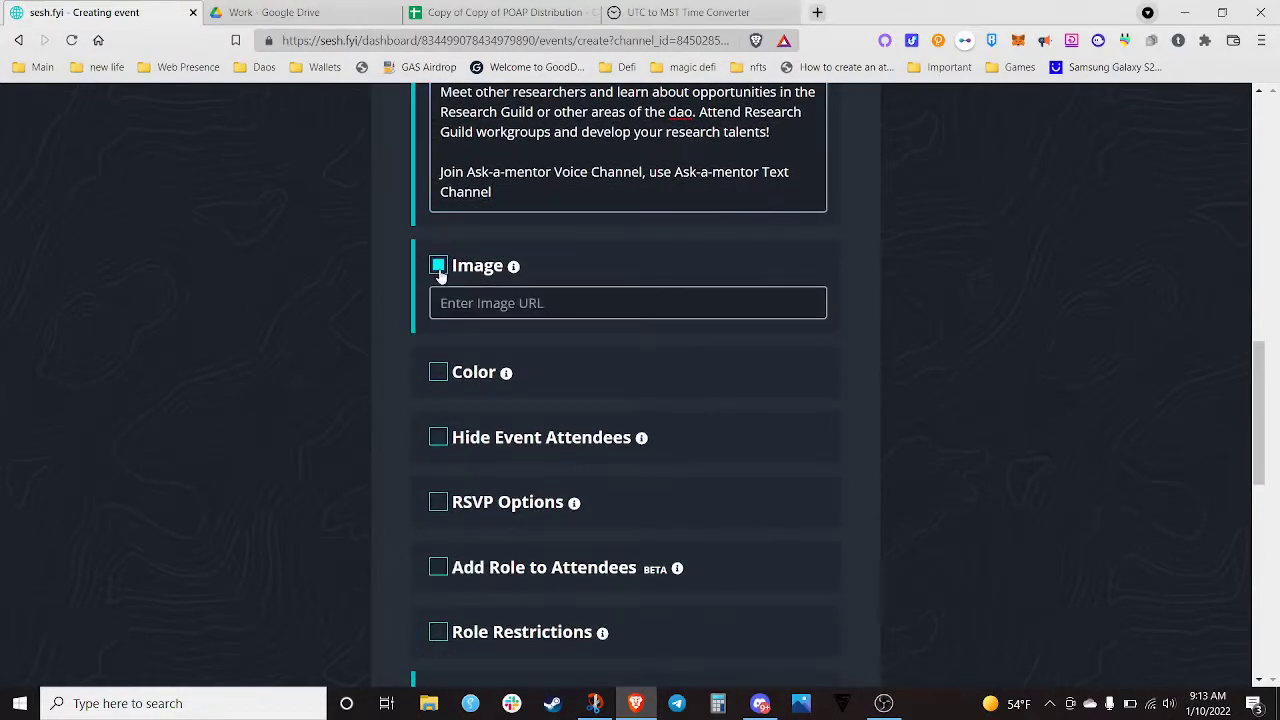
left_click(439, 268)
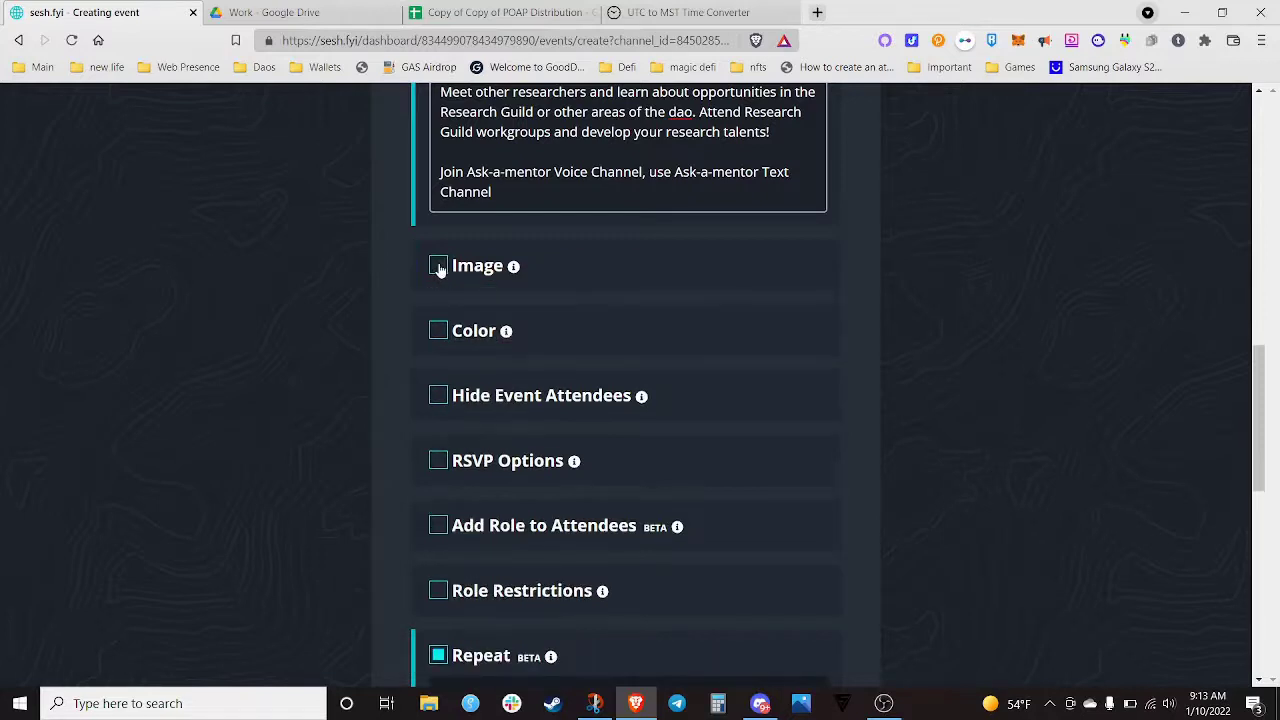
left_click(439, 333)
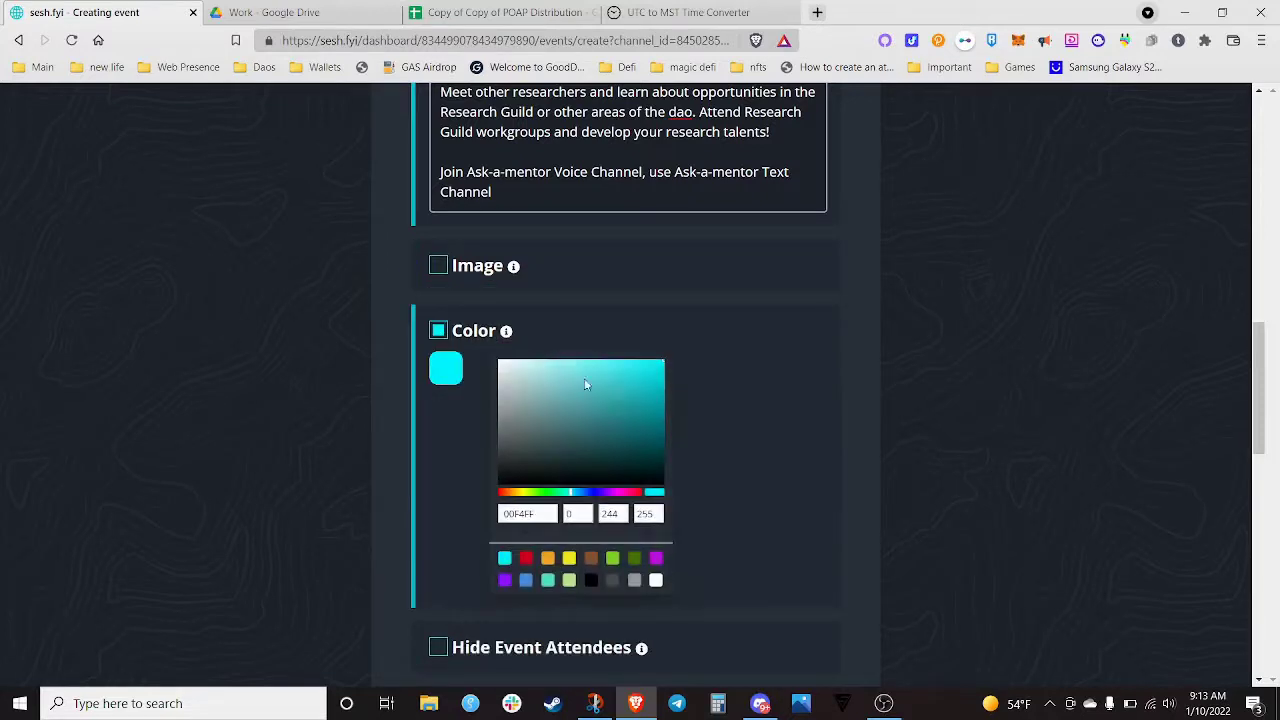
left_click(614, 493)
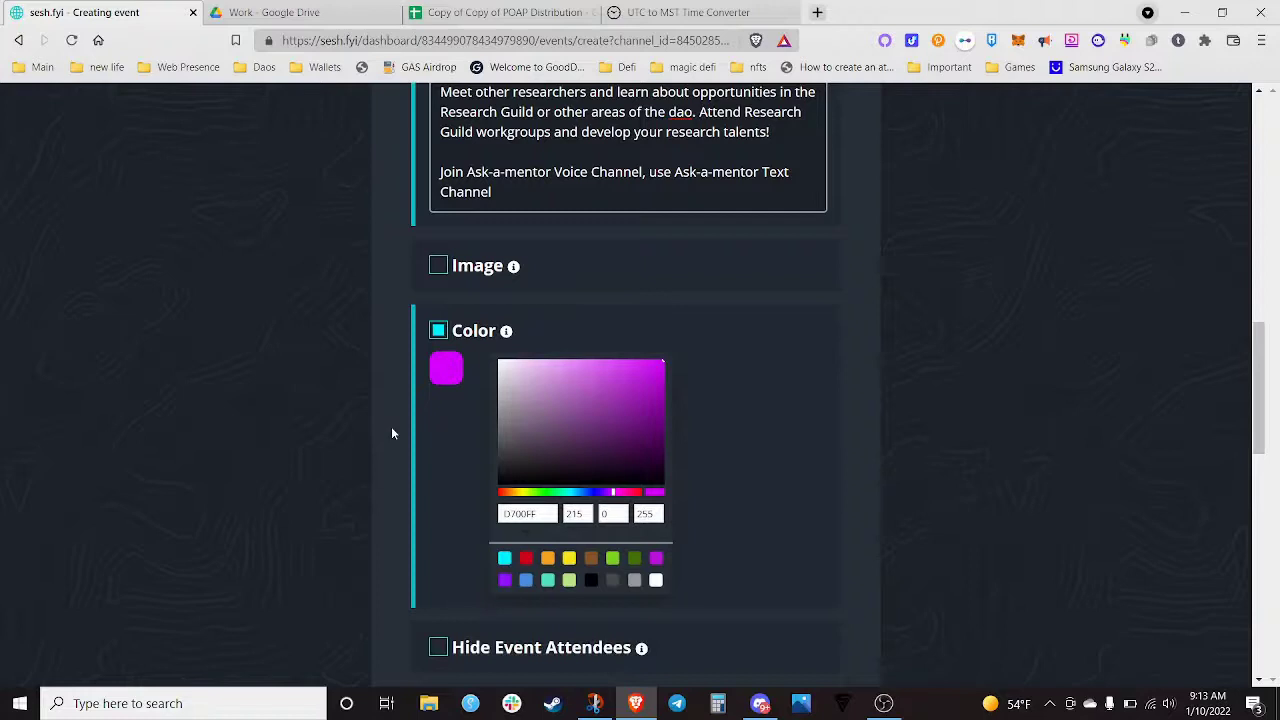
scroll(391, 426, "down", 3)
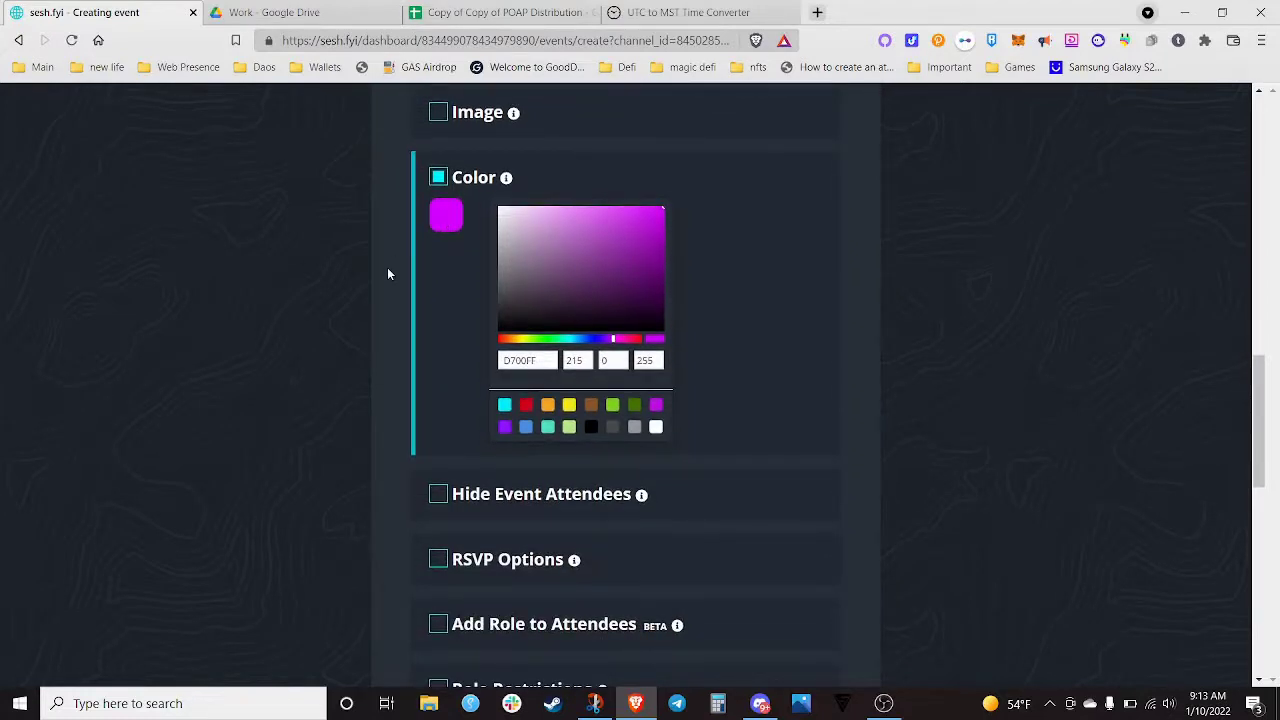
scroll(389, 273, "down", 1)
scroll(389, 273, "down", 1)
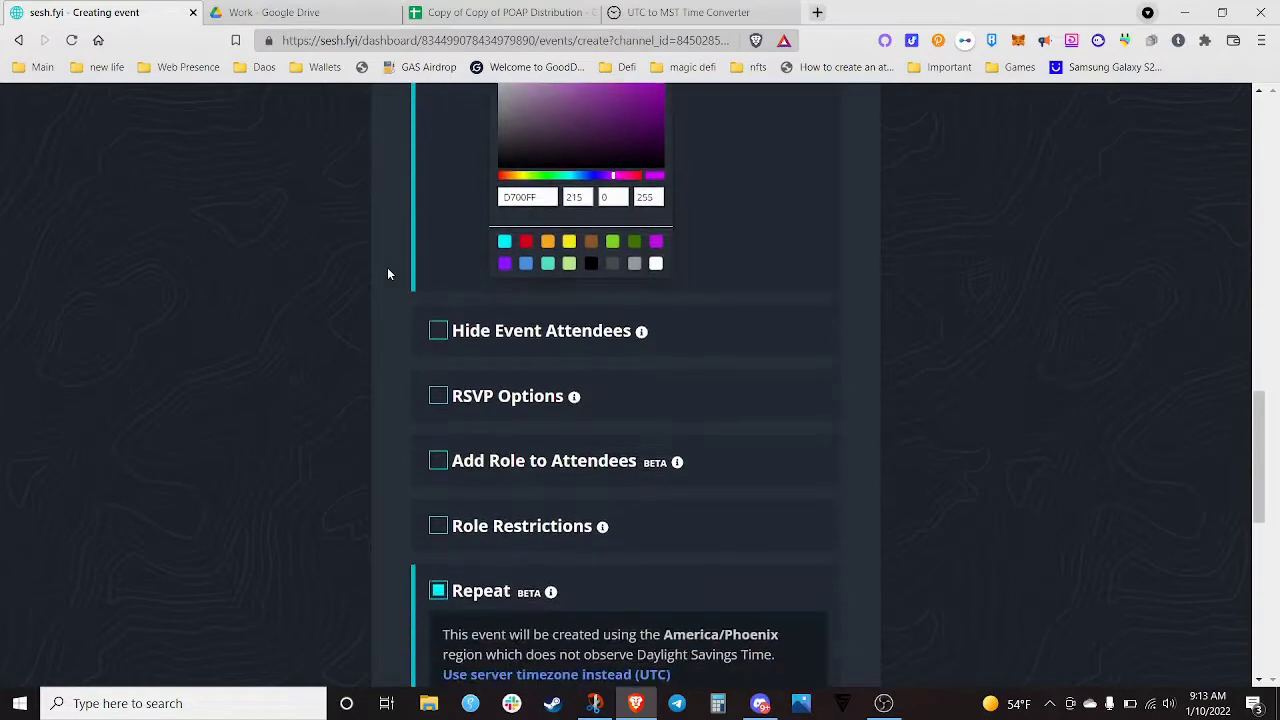
scroll(389, 273, "down", 1)
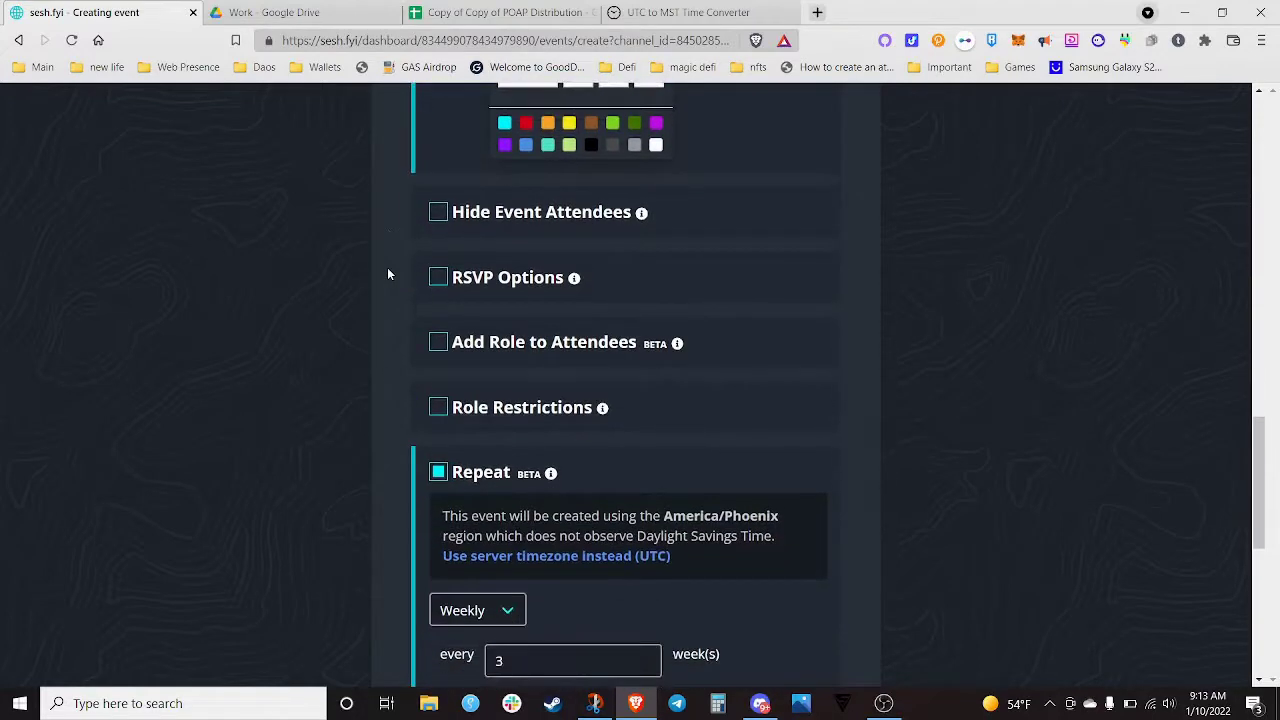
scroll(389, 273, "up", 1)
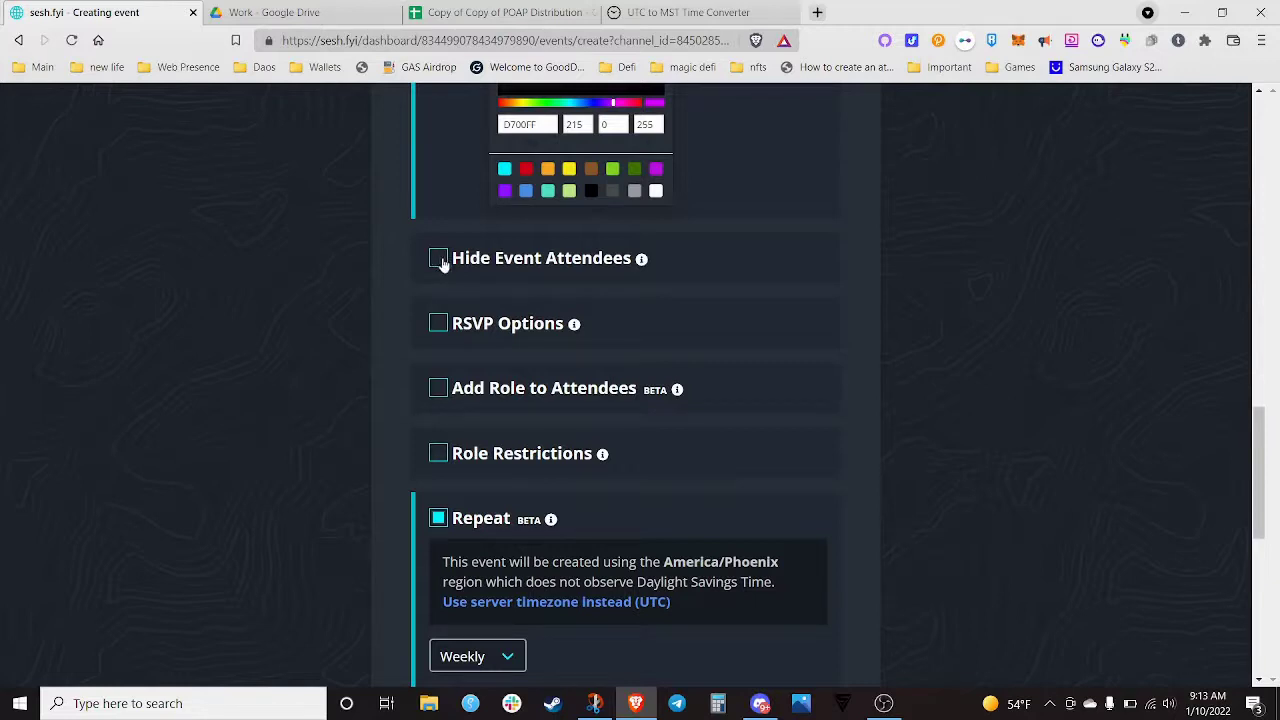
scroll(392, 268, "down", 1)
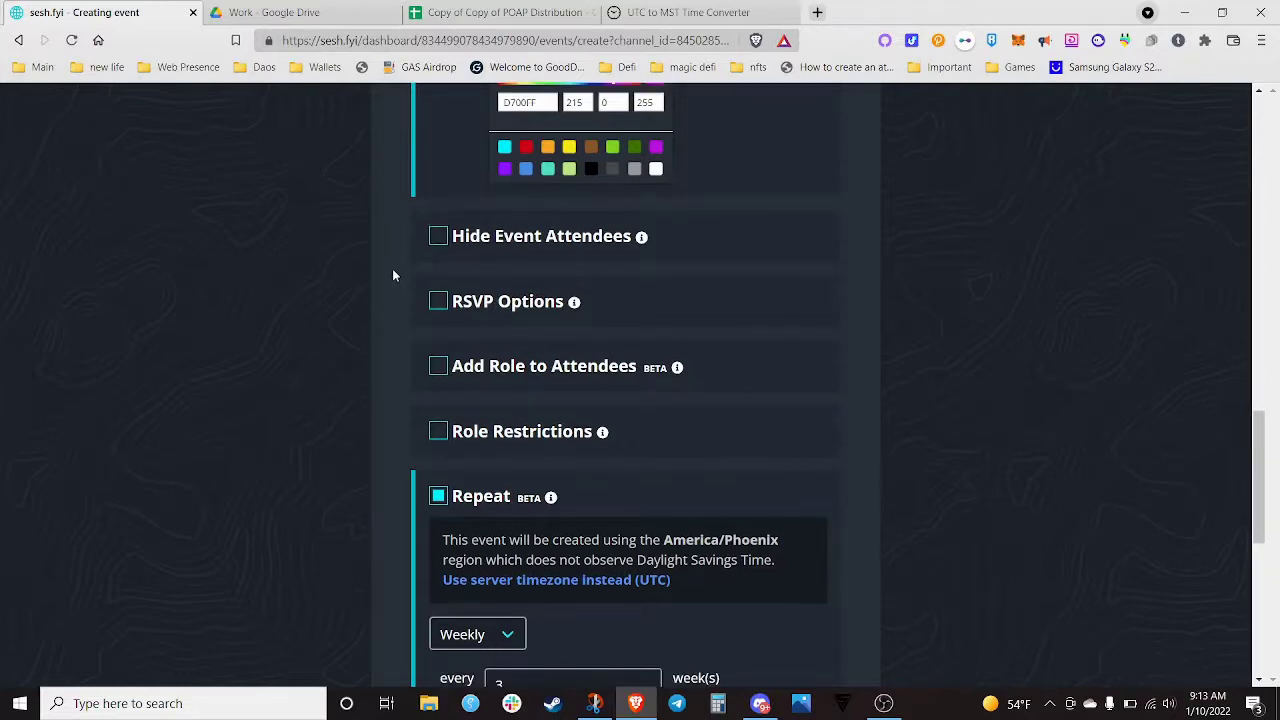
scroll(392, 268, "up", 3)
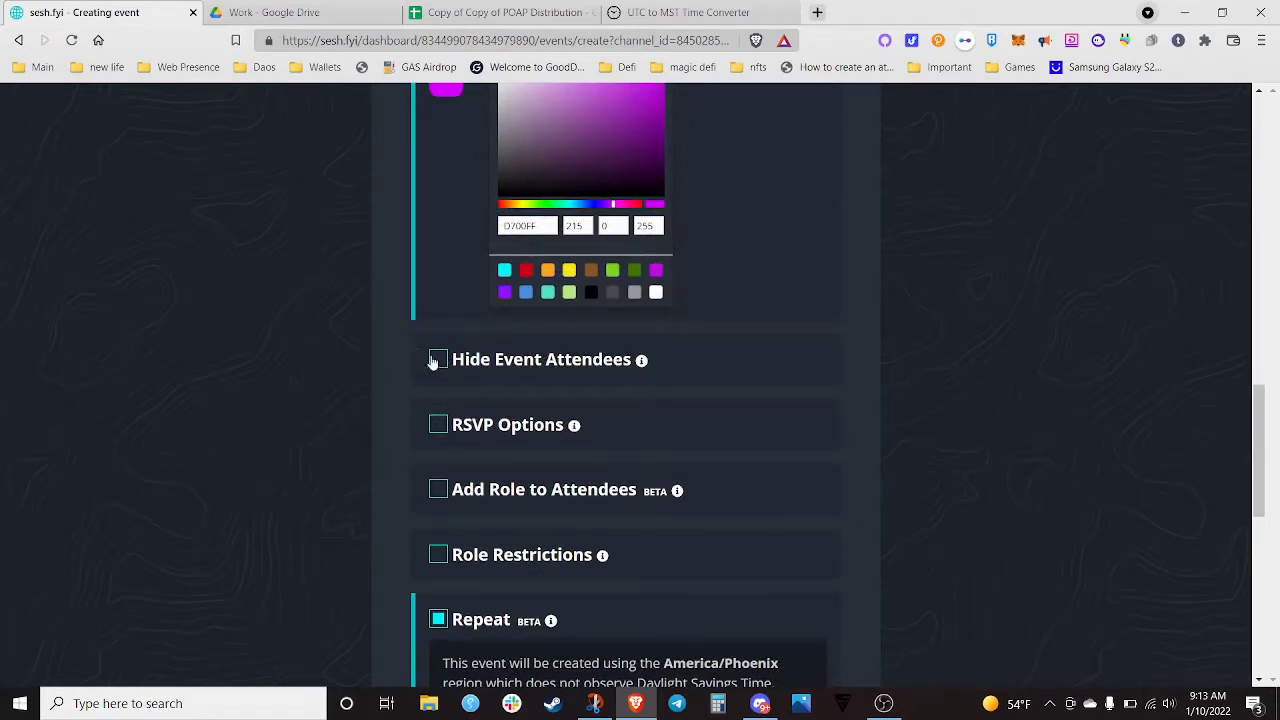
left_click(437, 362)
left_click(437, 362)
scroll(391, 364, "down", 1)
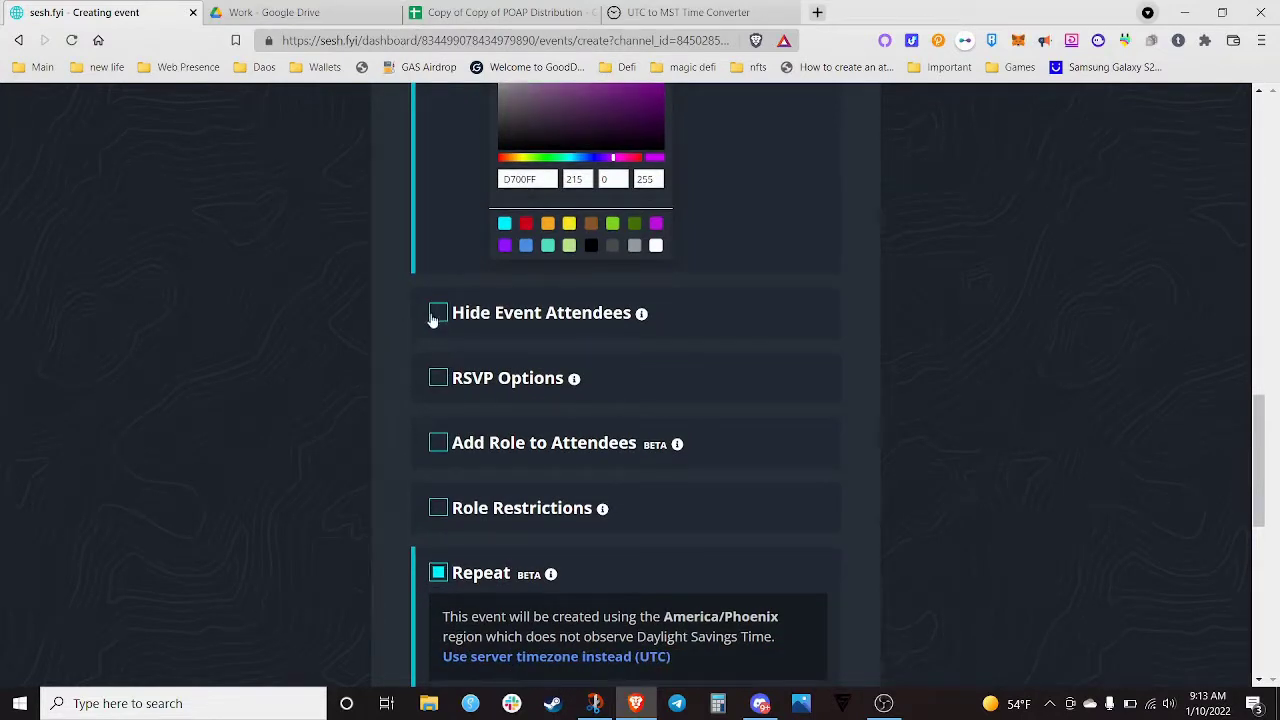
scroll(395, 343, "down", 2)
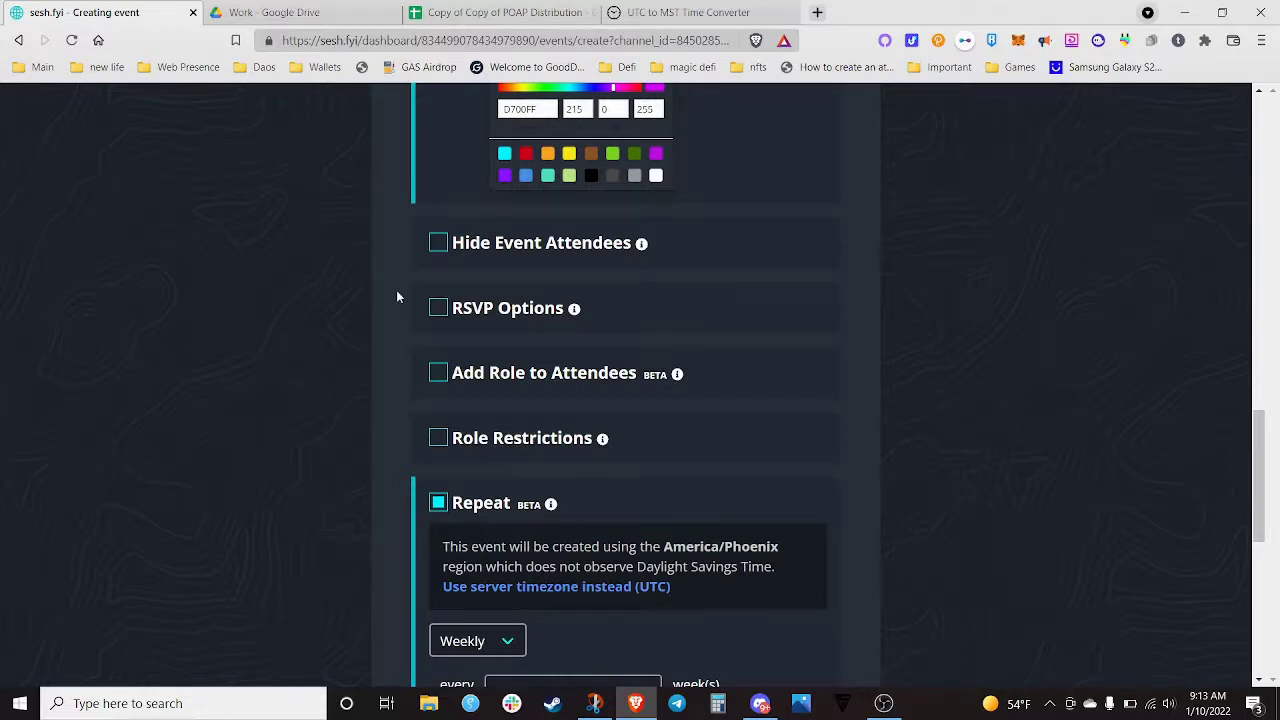
scroll(396, 290, "down", 1)
Enable RSVP Options and add a second reaction named 'Maybe'
left_click(438, 289)
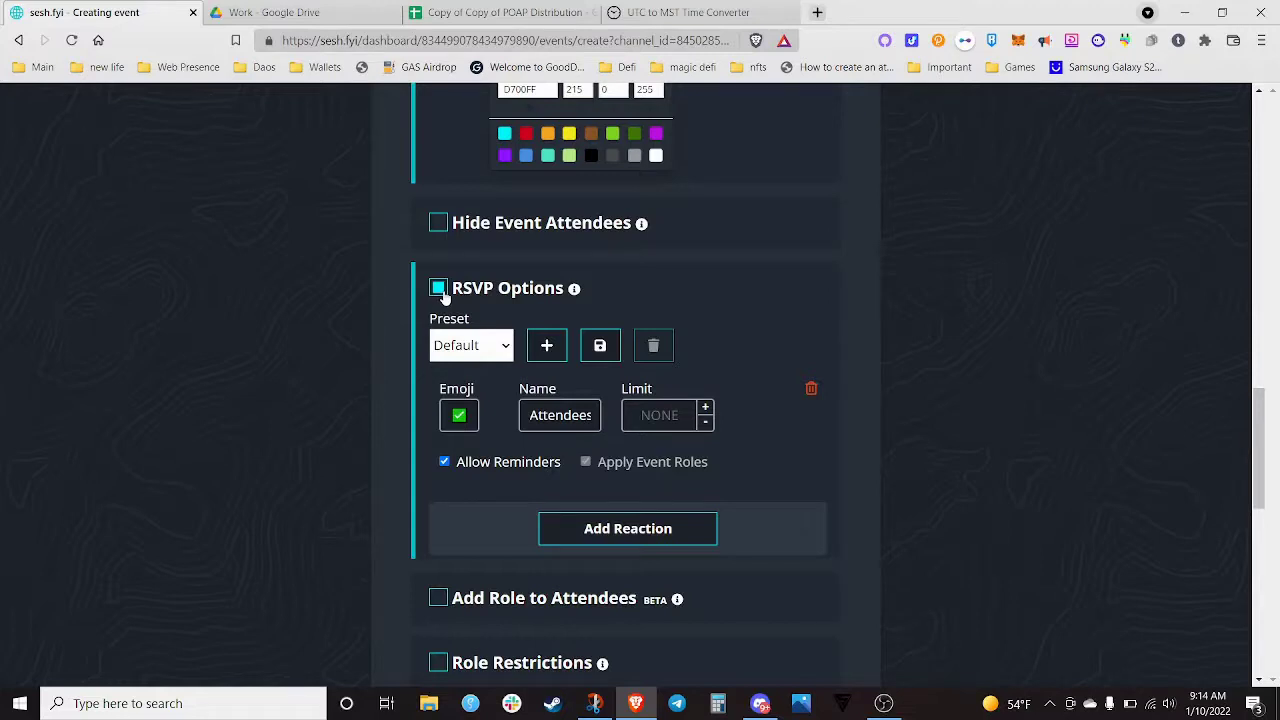
scroll(507, 400, "down", 1)
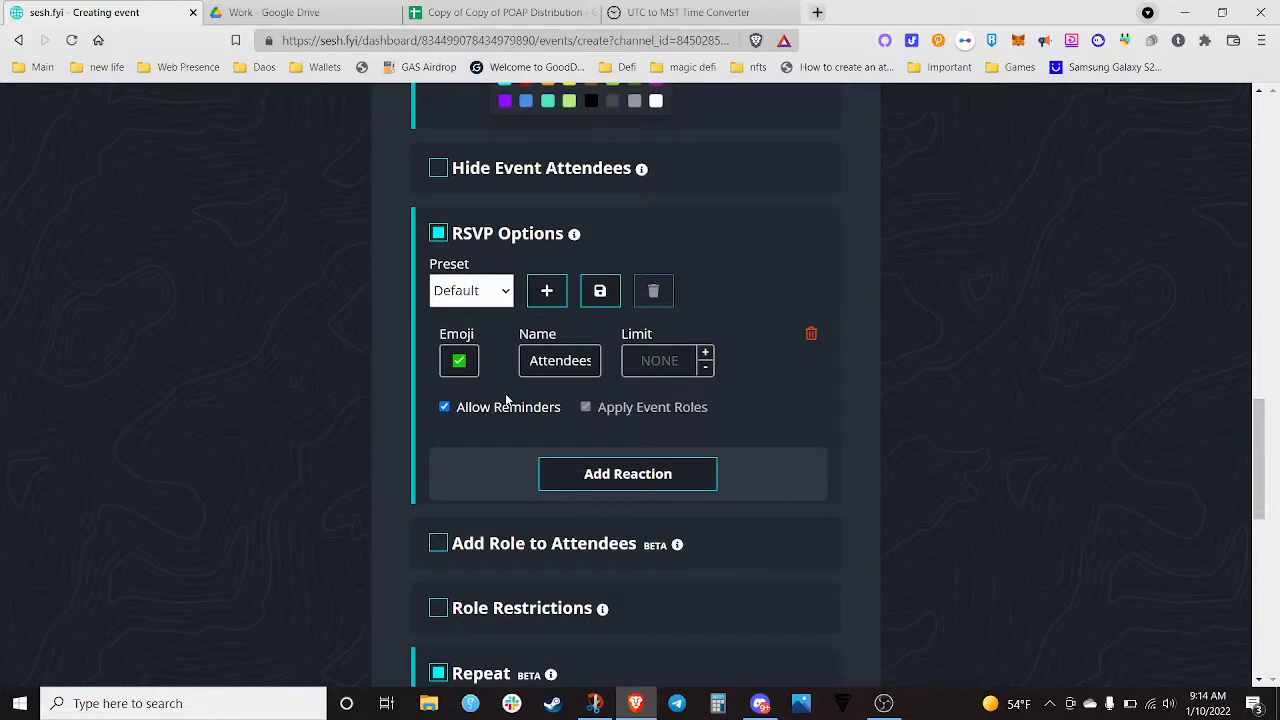
left_click(614, 474)
scroll(579, 450, "down", 1)
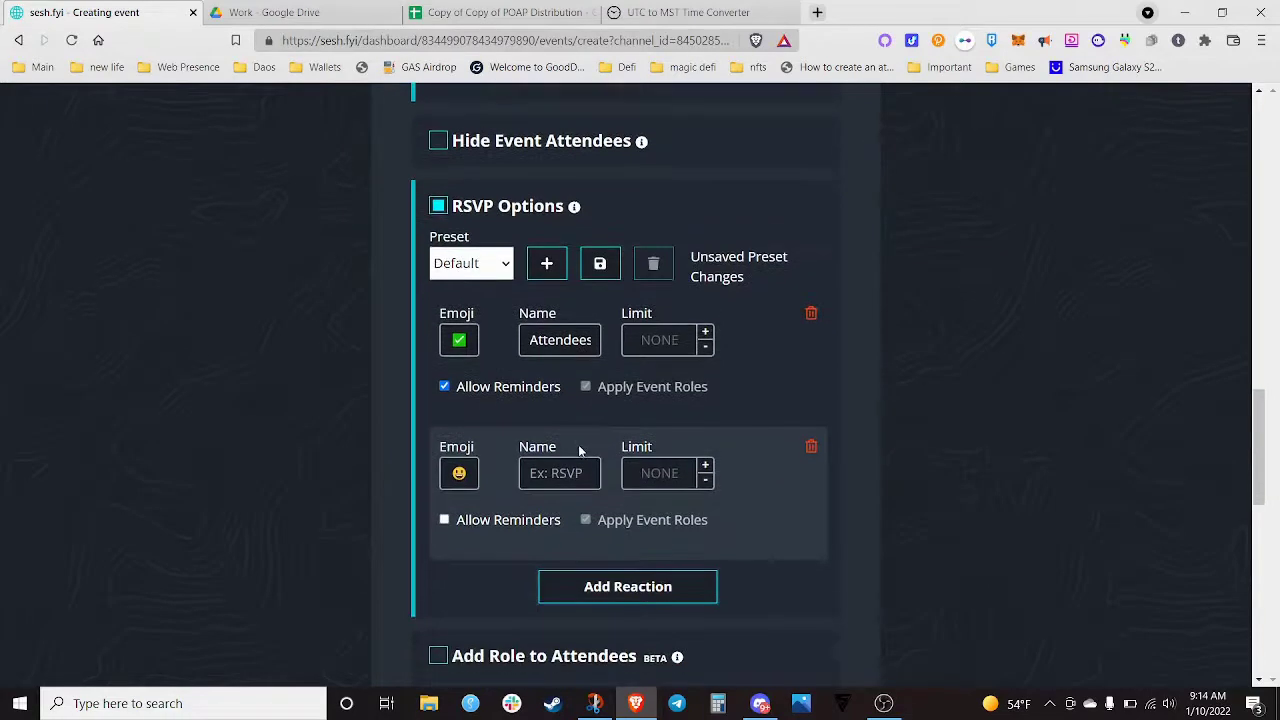
left_click(565, 445)
type("Mybe")
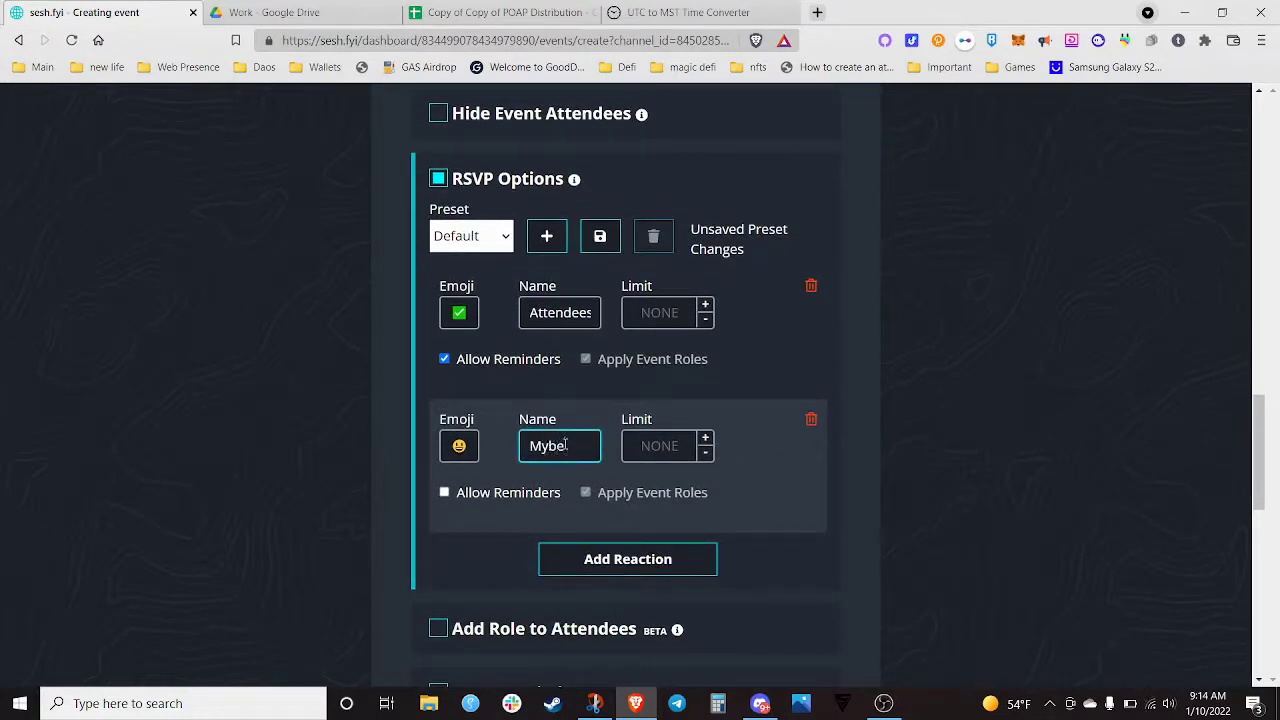
key("BackSpace")
key("BackSpace")
type("aybe")
scroll(508, 426, "down", 1)
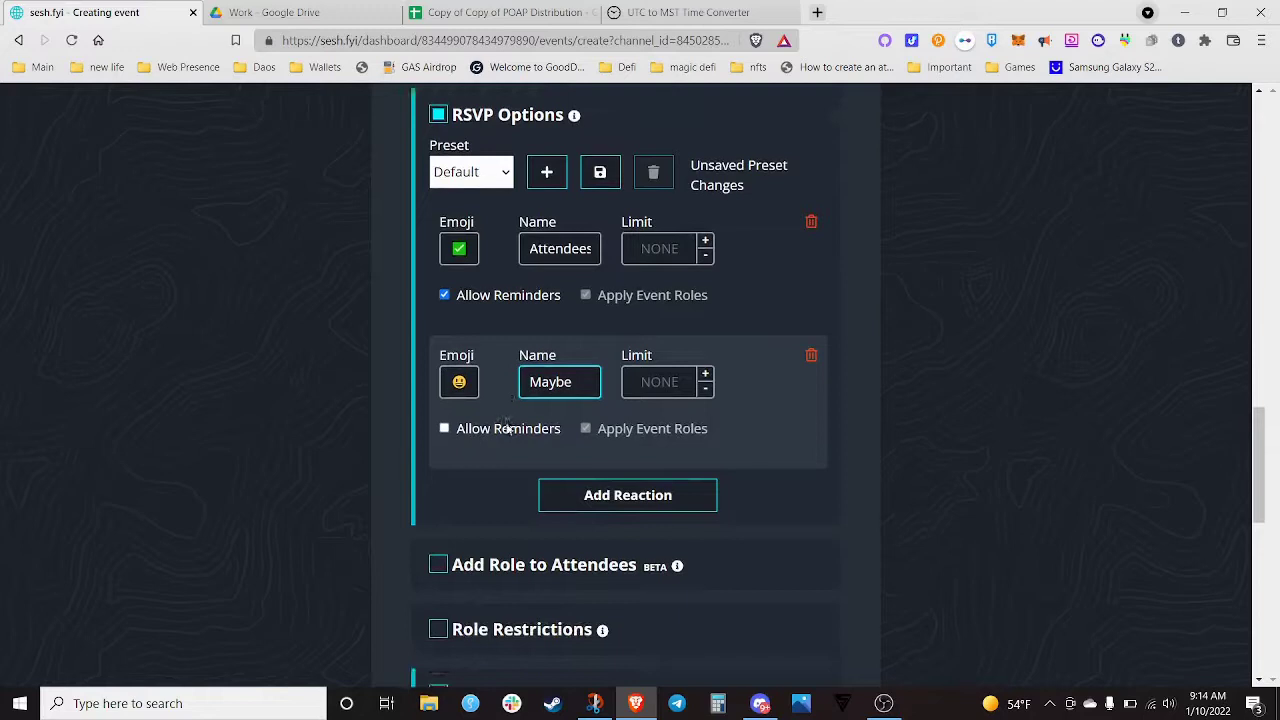
Add two more reactions named 'next' and 'need a different time'
left_click(603, 494)
left_click(568, 514)
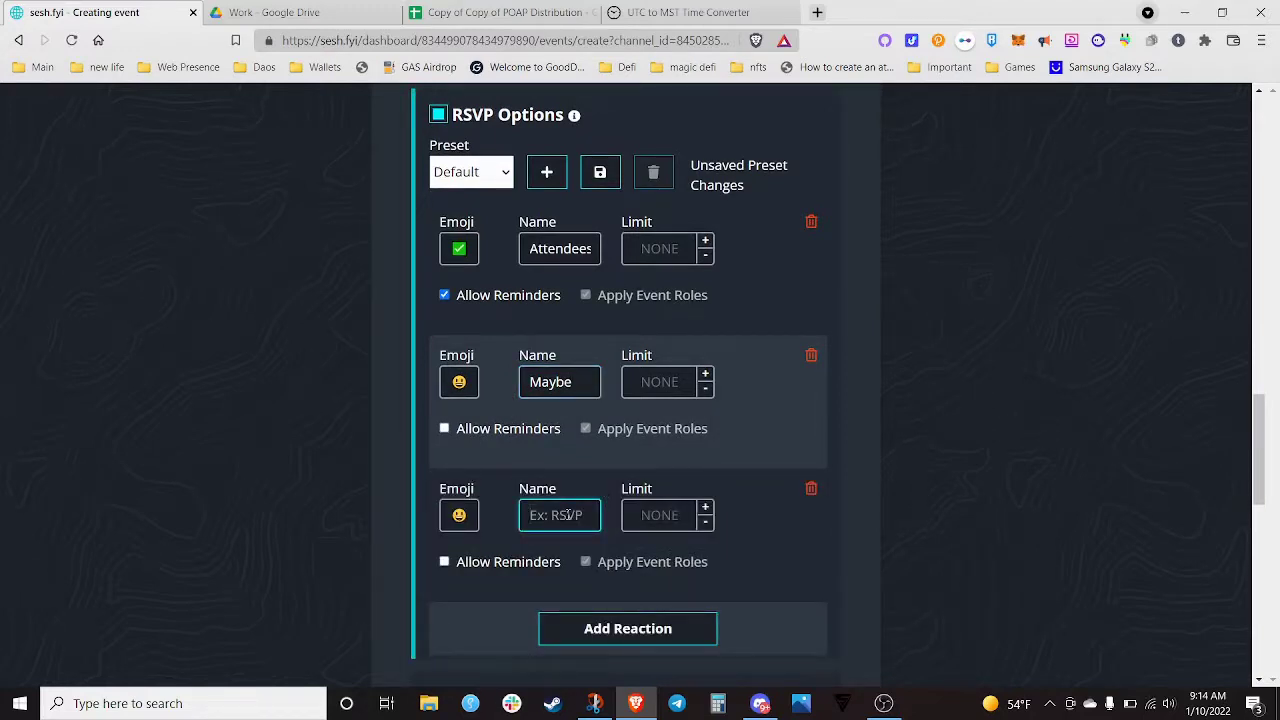
type("next")
scroll(567, 514, "down", 1)
left_click(572, 535)
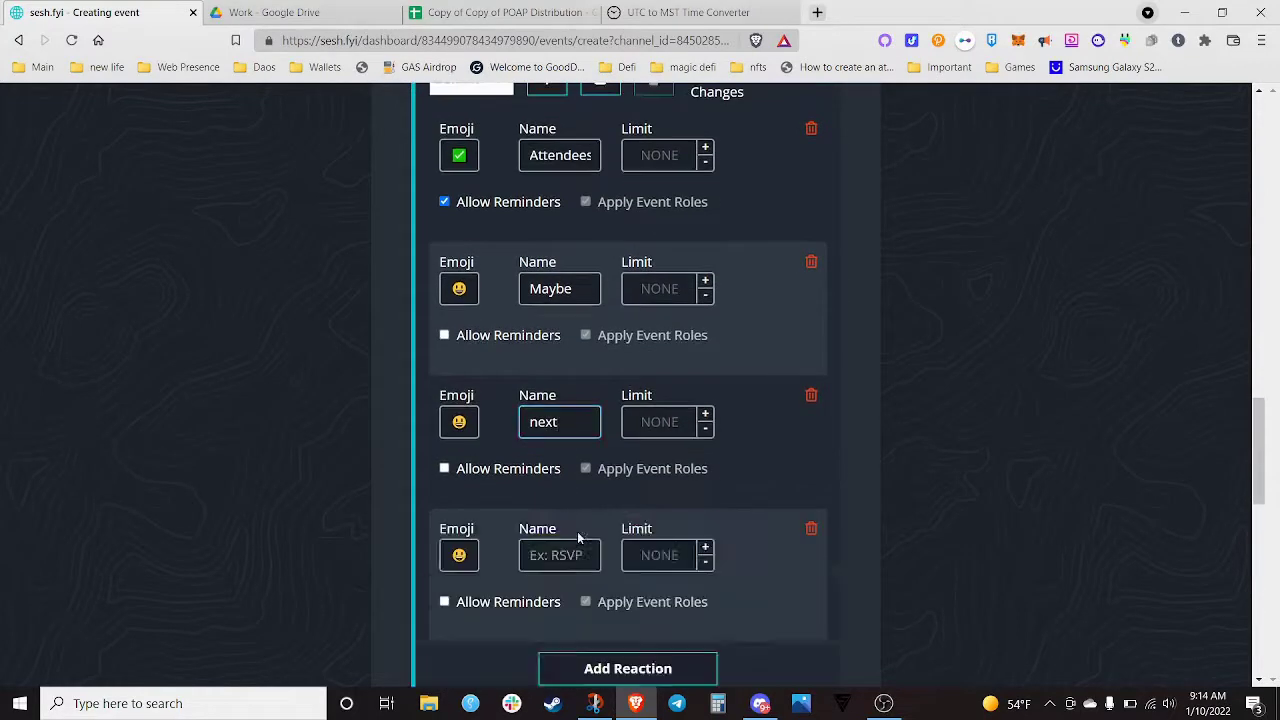
left_click(568, 548)
type("need ")
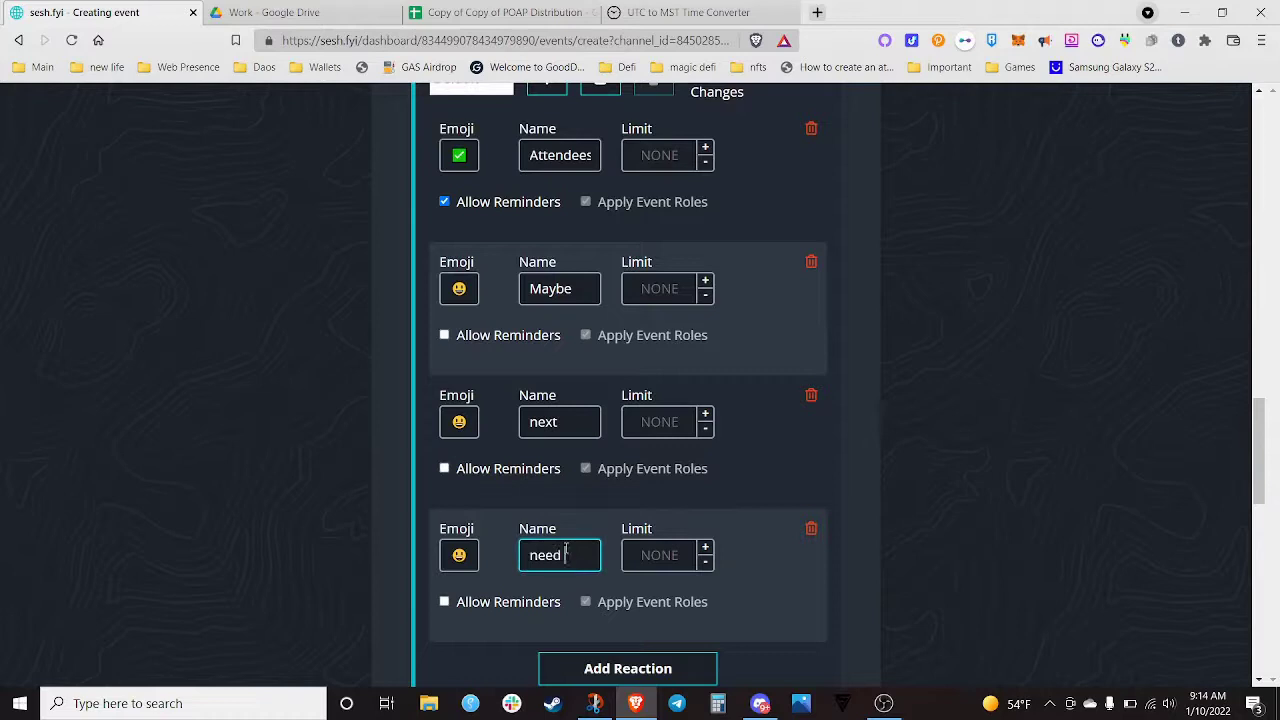
type("a different")
type(" time")
Give 'need a different time' the fox emoji and 'next' the crossed-swords emoji
left_click(459, 566)
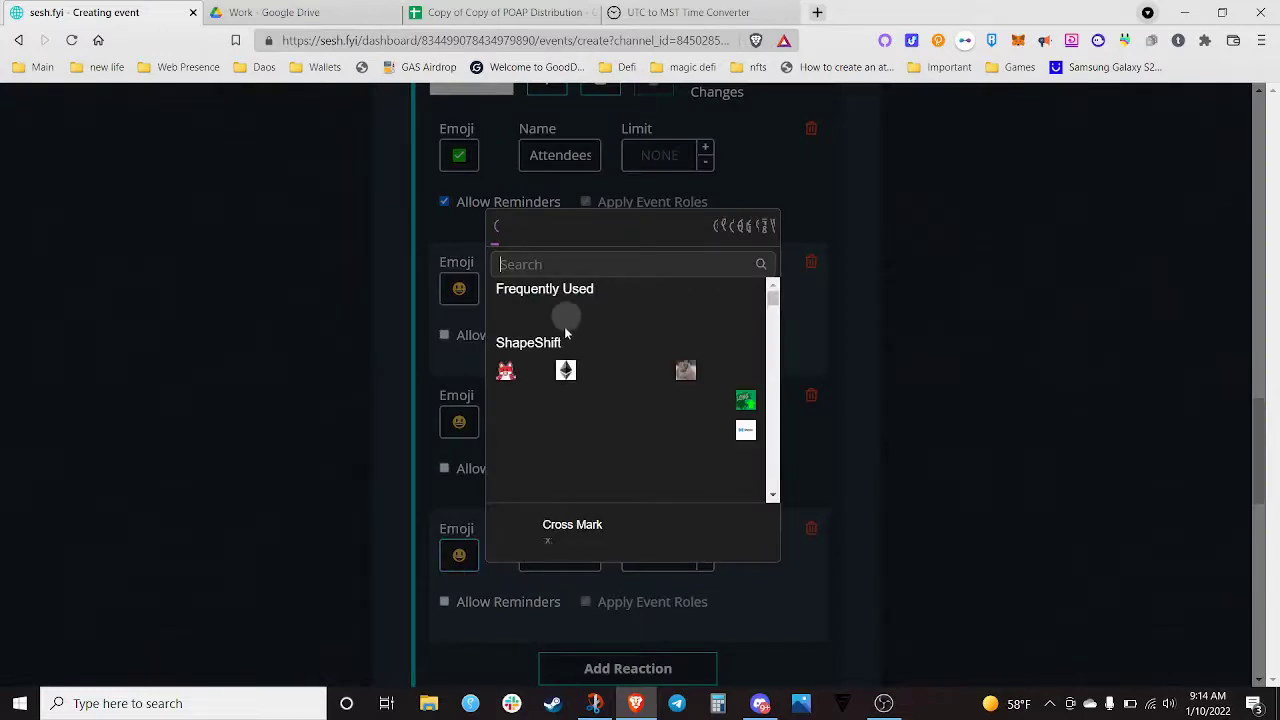
left_click(505, 370)
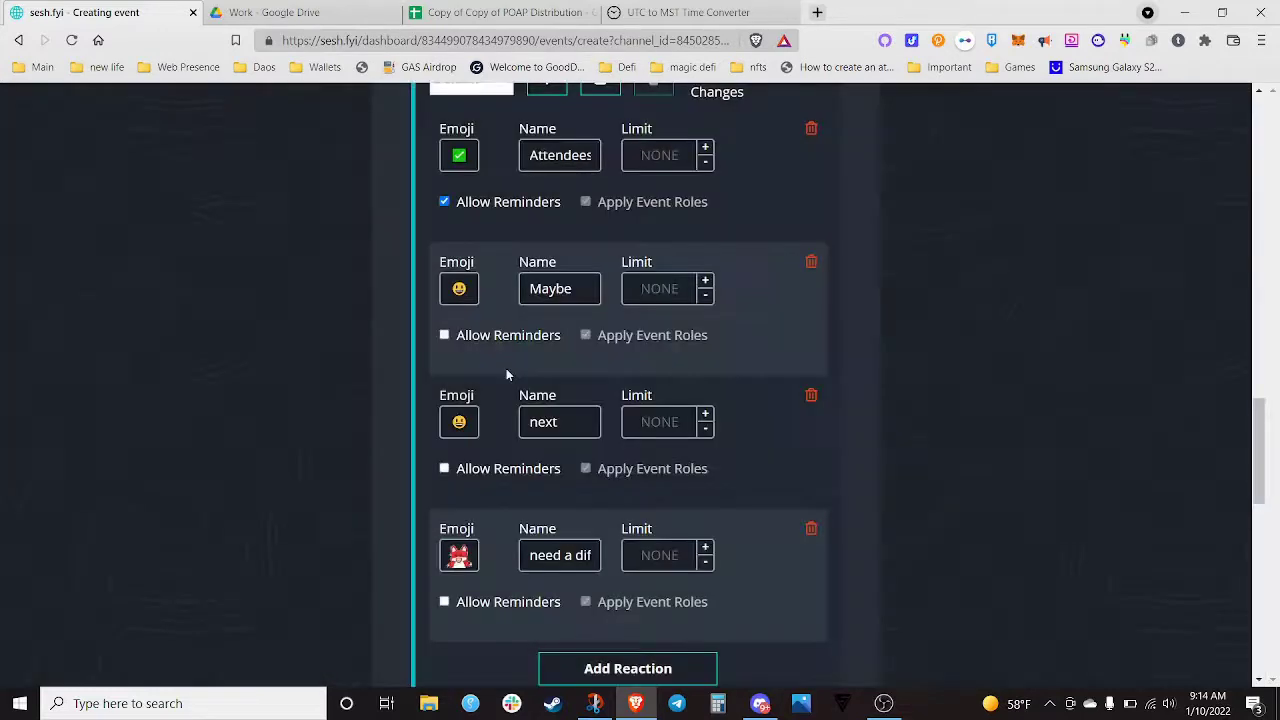
left_click(458, 422)
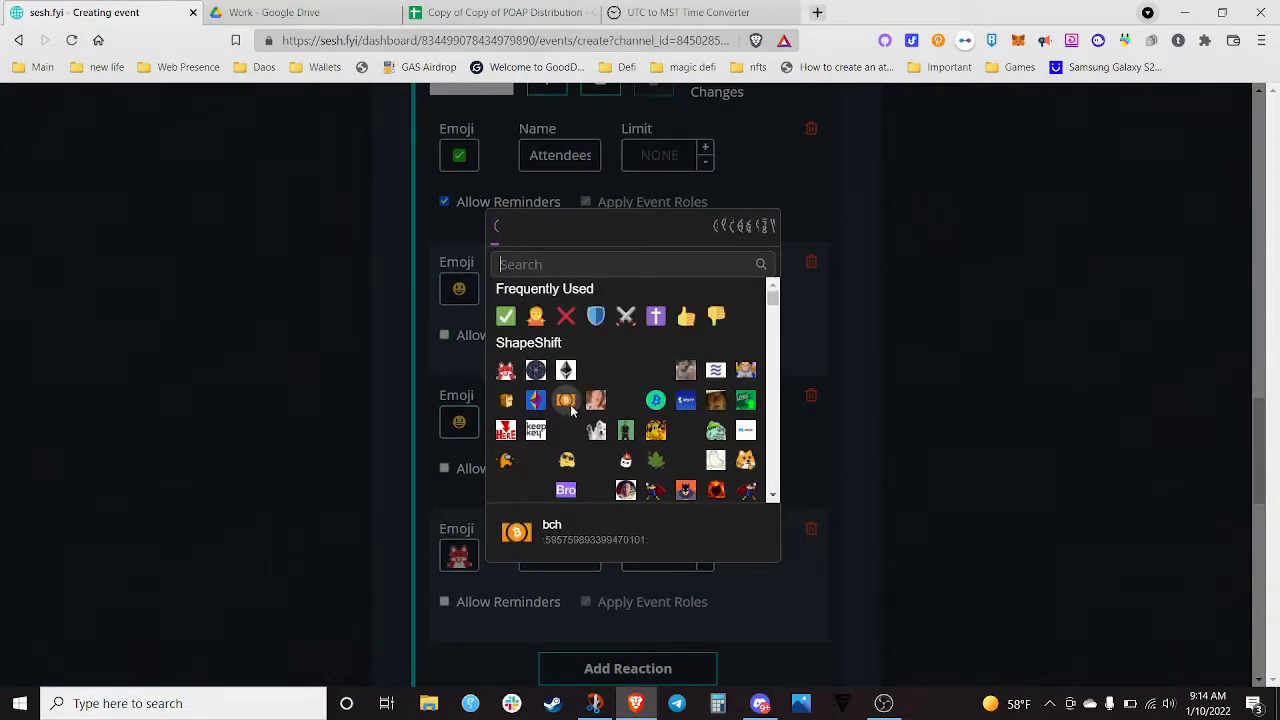
left_click(626, 317)
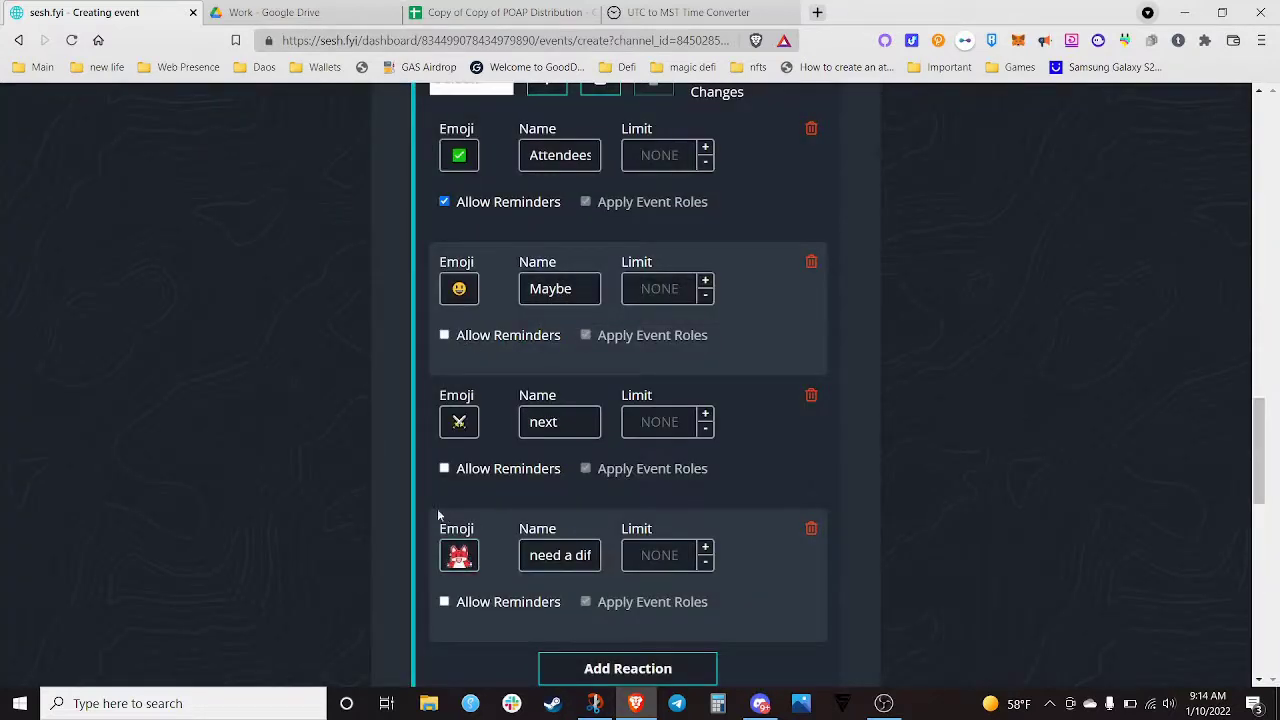
scroll(408, 465, "up", 1)
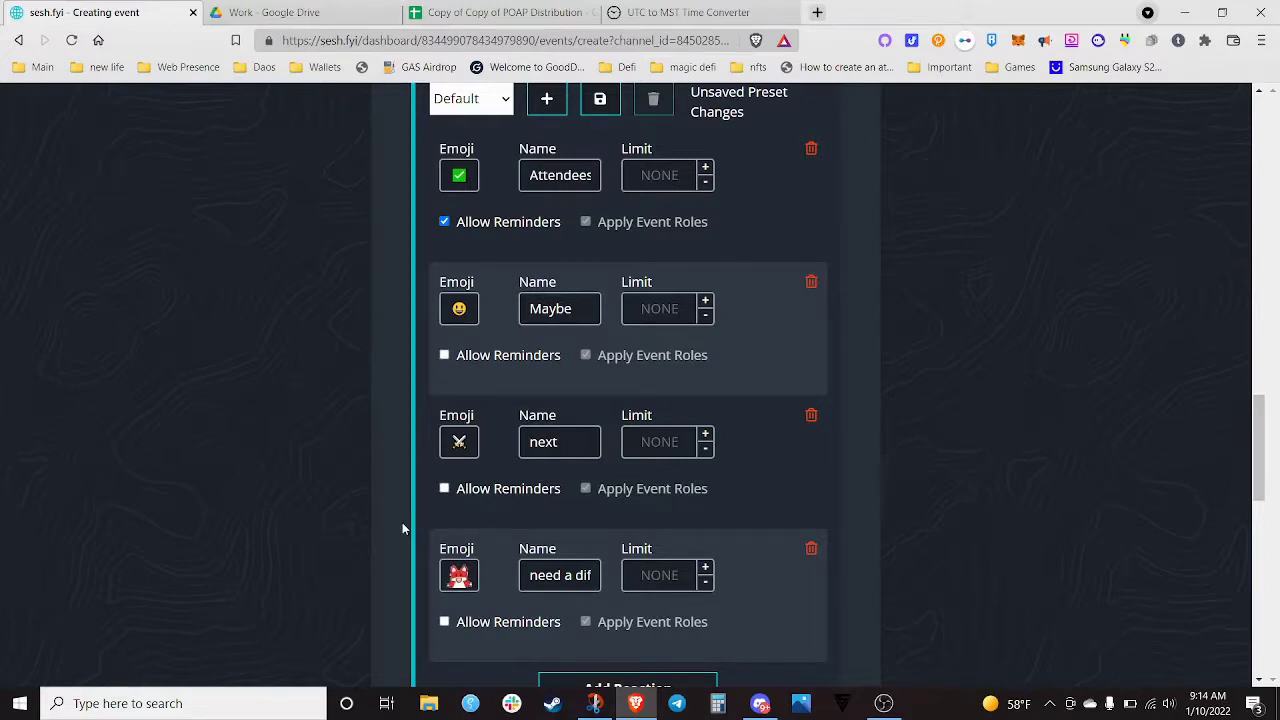
scroll(402, 522, "up", 1)
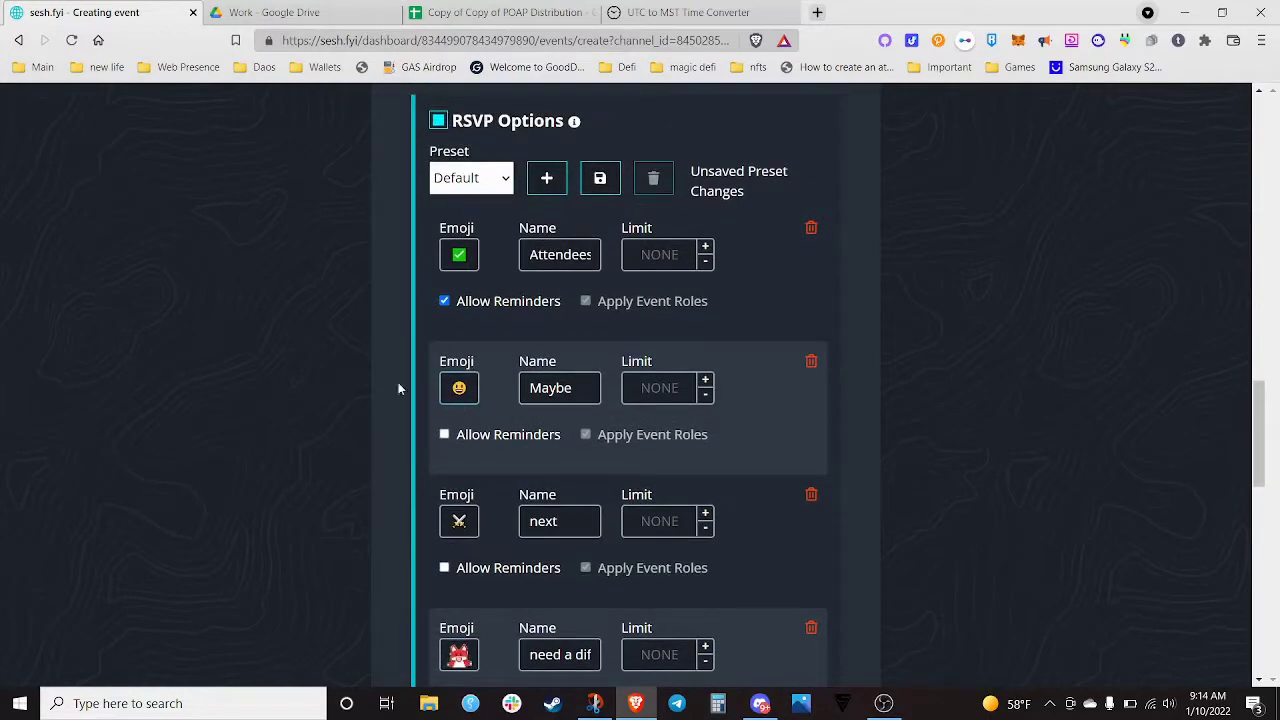
scroll(398, 382, "down", 1)
scroll(398, 388, "down", 1)
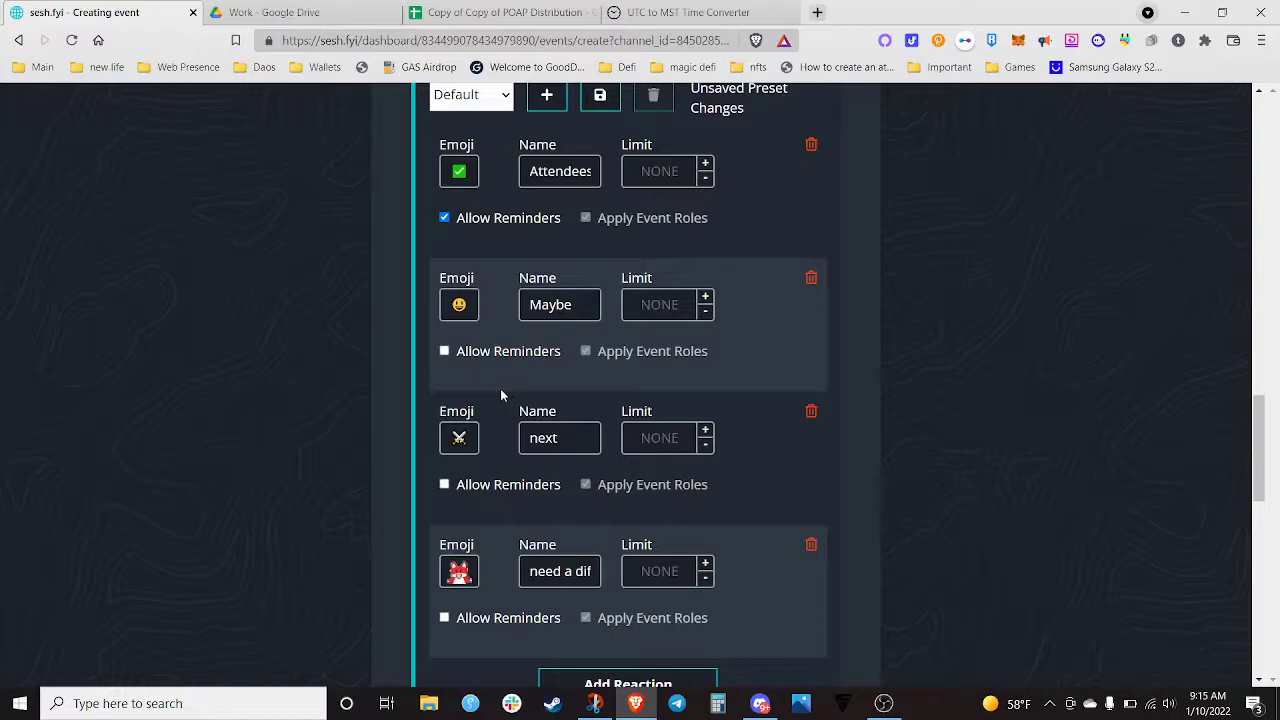
scroll(397, 403, "down", 1)
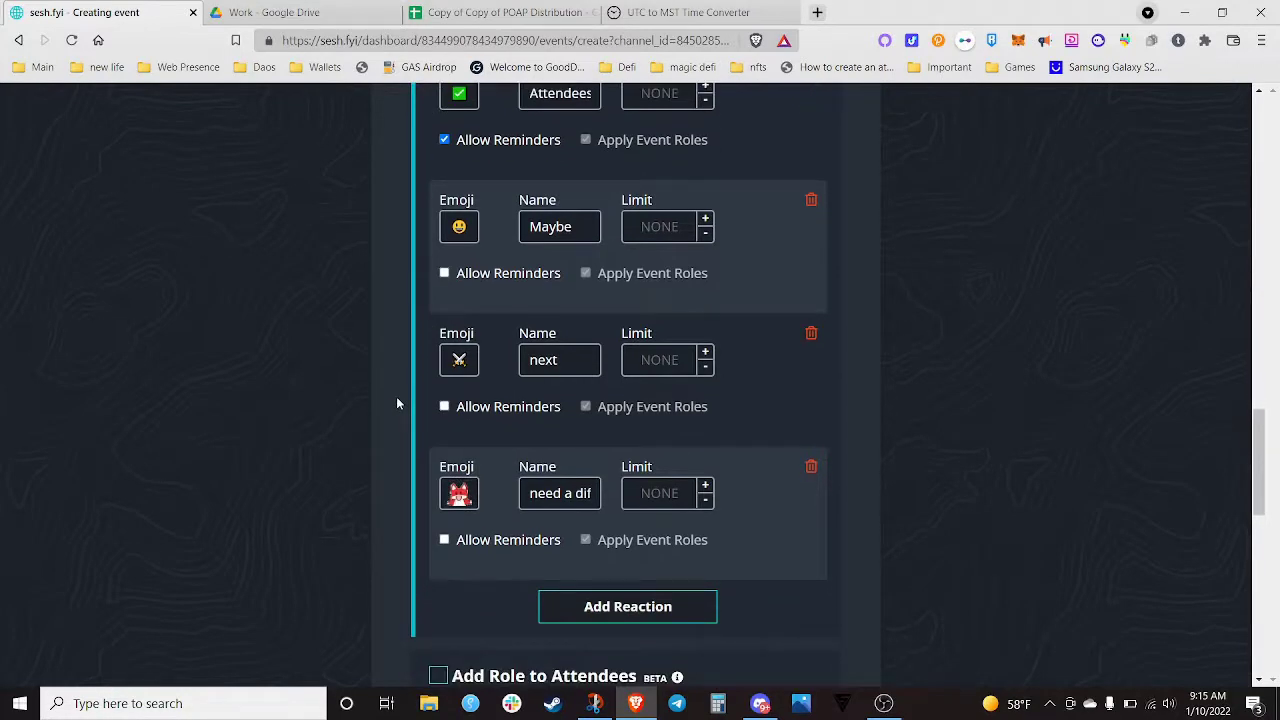